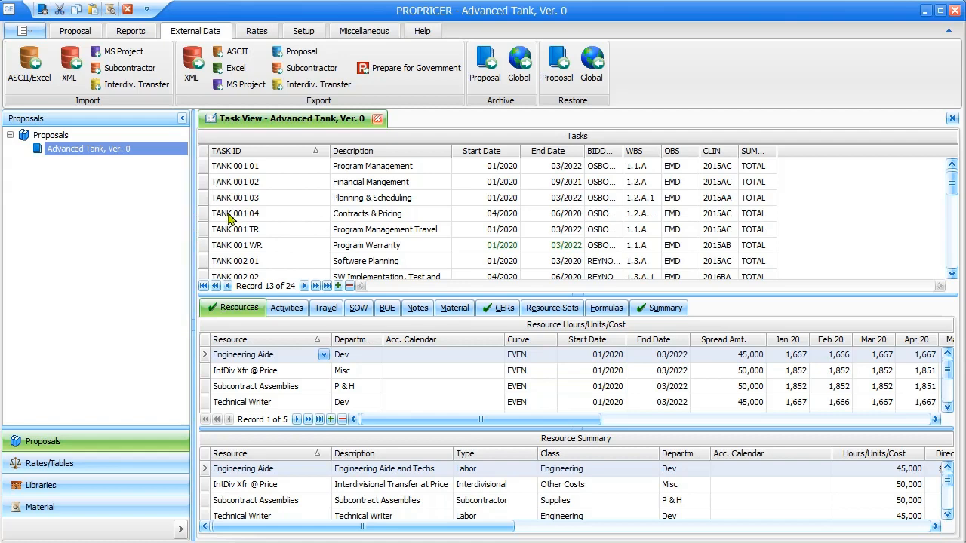
Step: Select the first task, TANK 001 01, and view the program's version information
drag(950, 189, 948, 162)
click(208, 167)
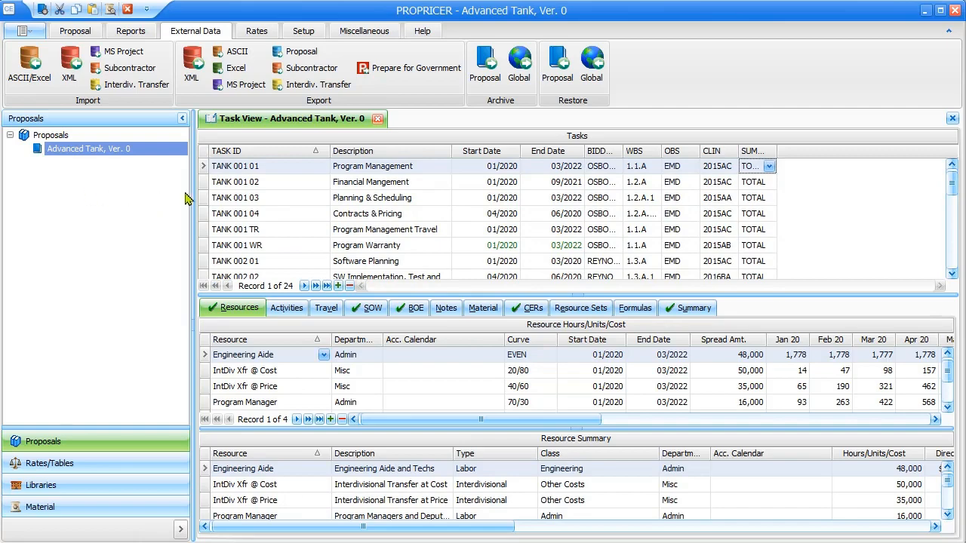
click(423, 31)
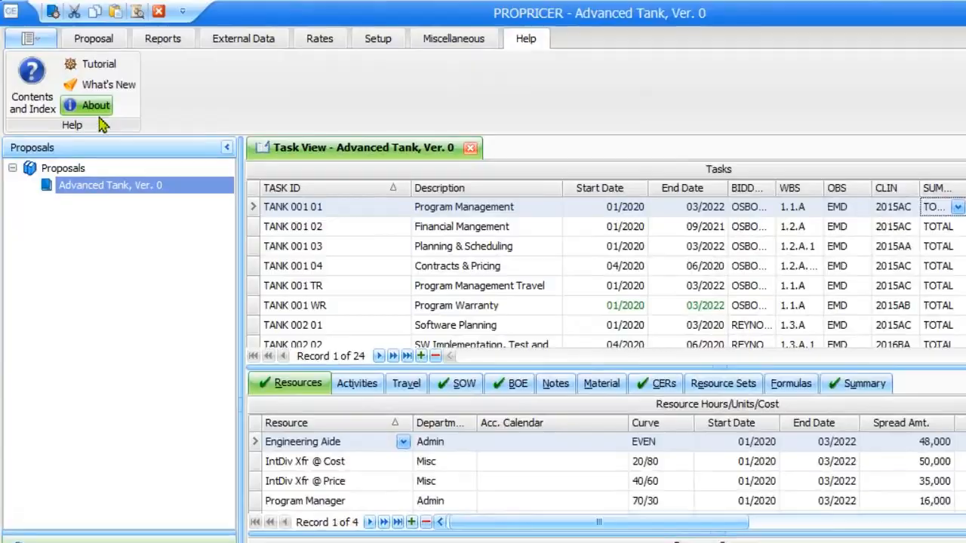
click(92, 105)
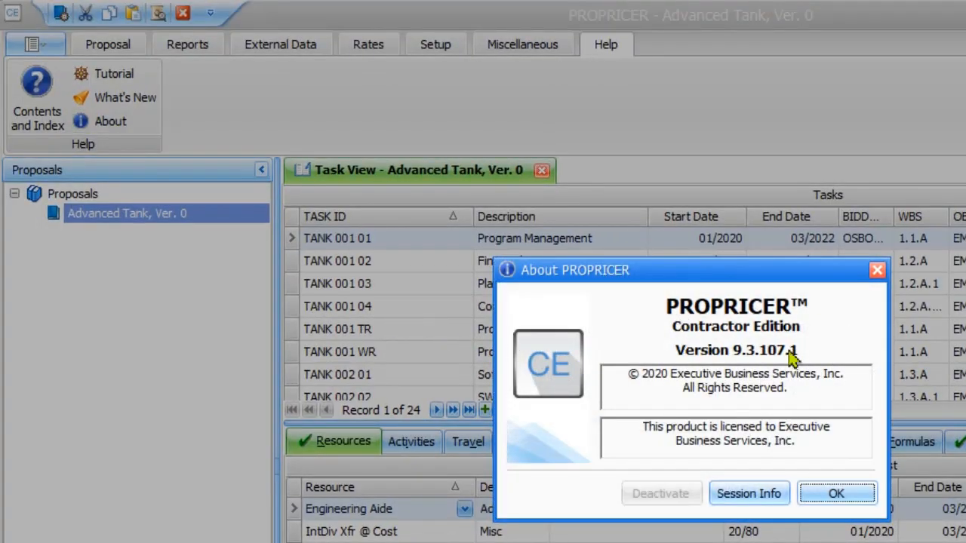
click(847, 493)
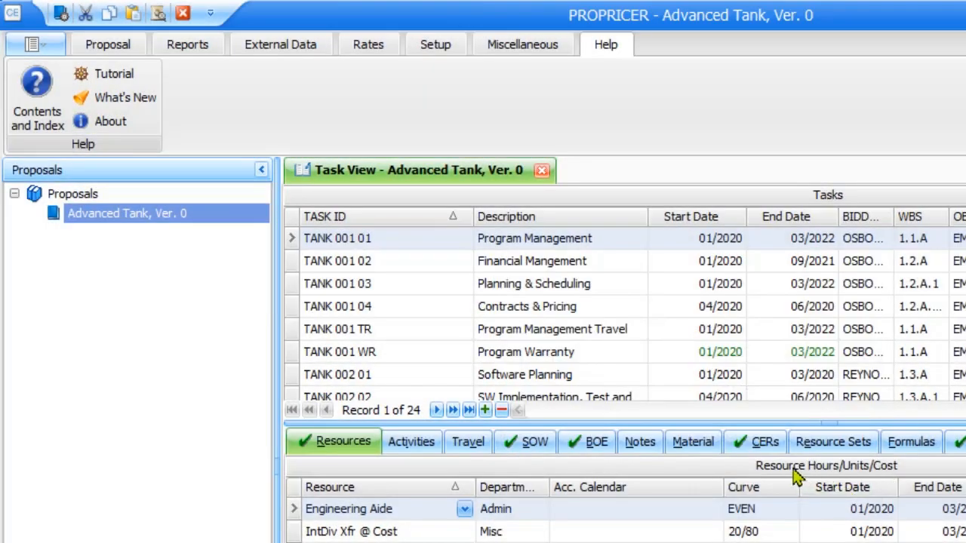
Step: Enable workflow and its notifications in the properties of the Advanced Tank proposal and apply the change
click(109, 45)
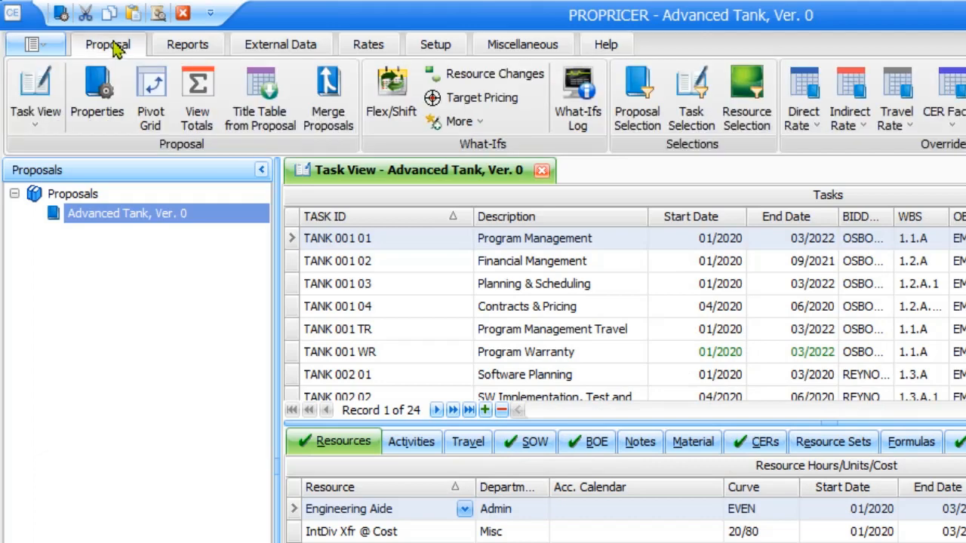
right_click(125, 217)
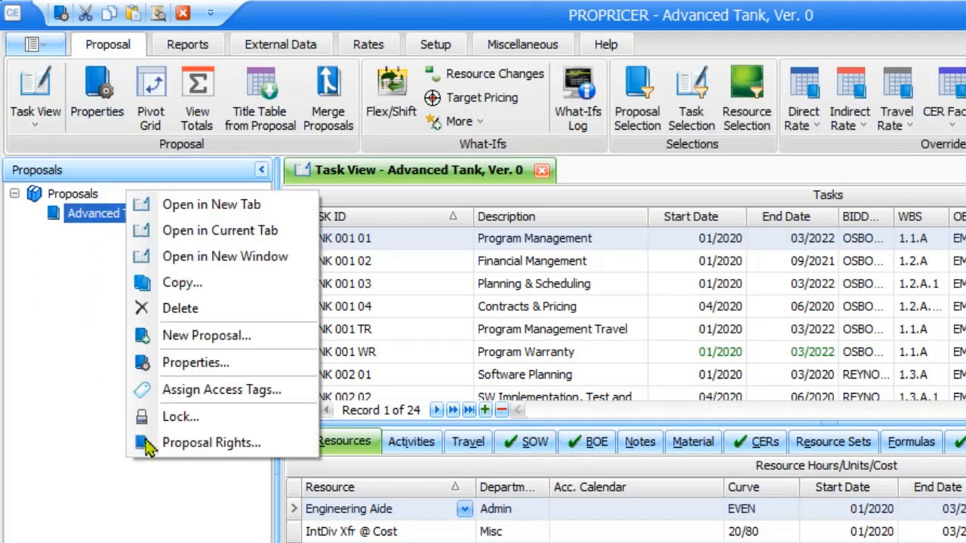
click(271, 364)
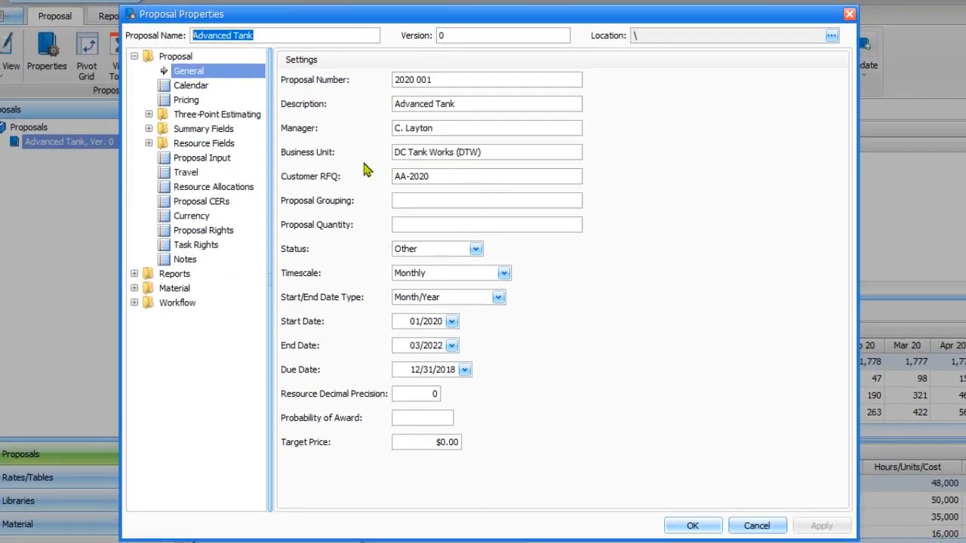
click(166, 303)
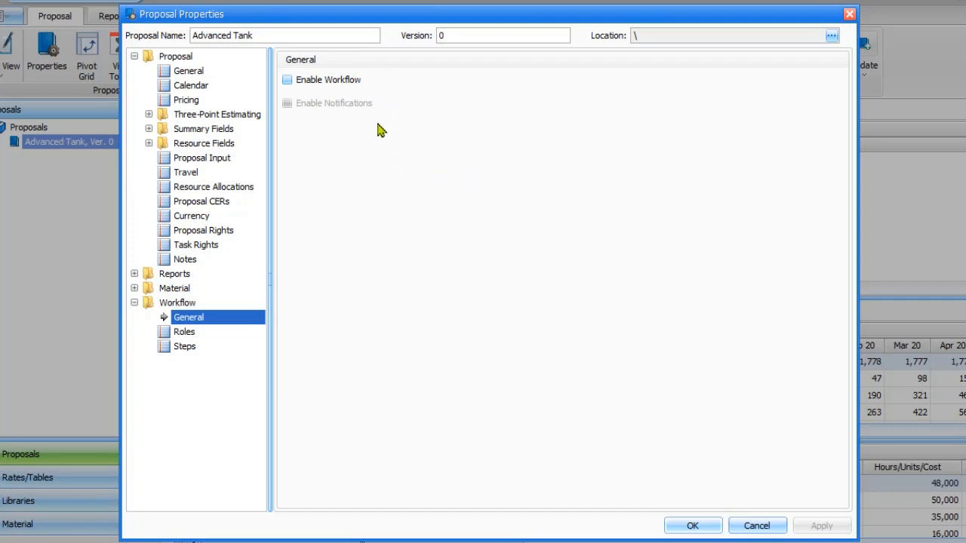
click(287, 81)
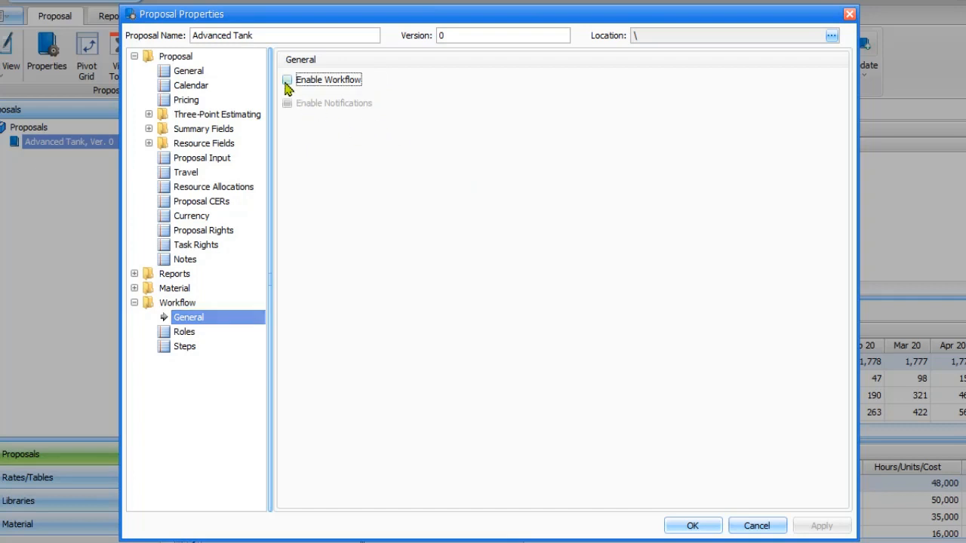
click(287, 106)
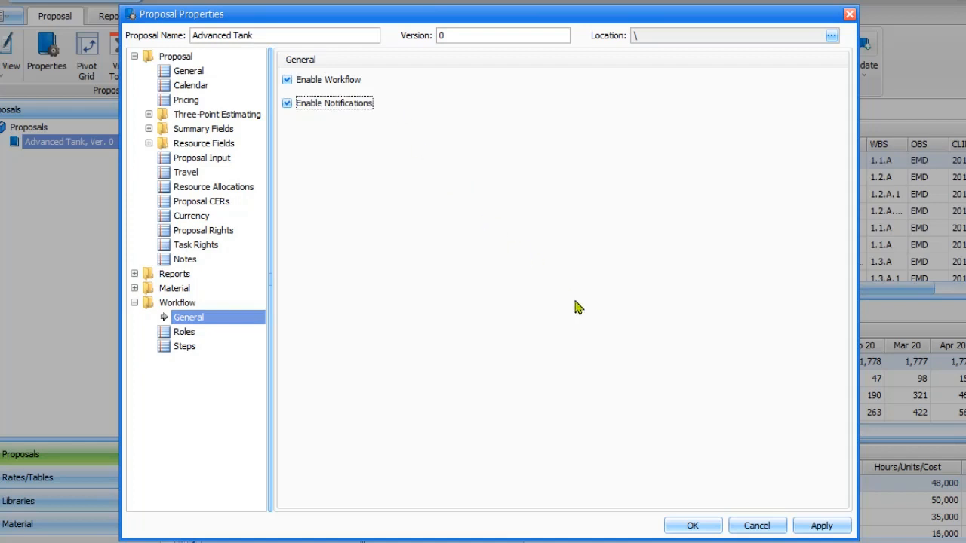
click(822, 528)
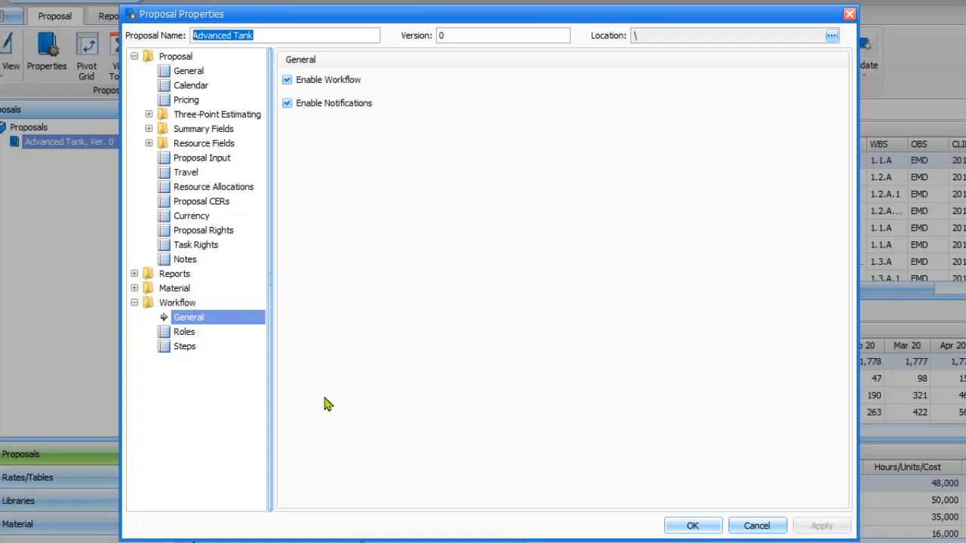
Step: Add the workflow roles Estimators and Project Managers to the proposal
click(195, 335)
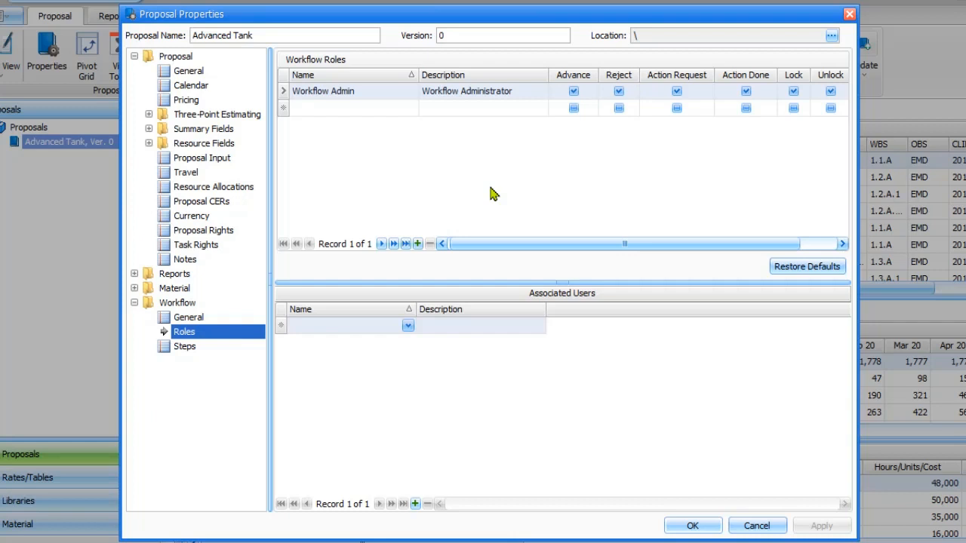
click(348, 113)
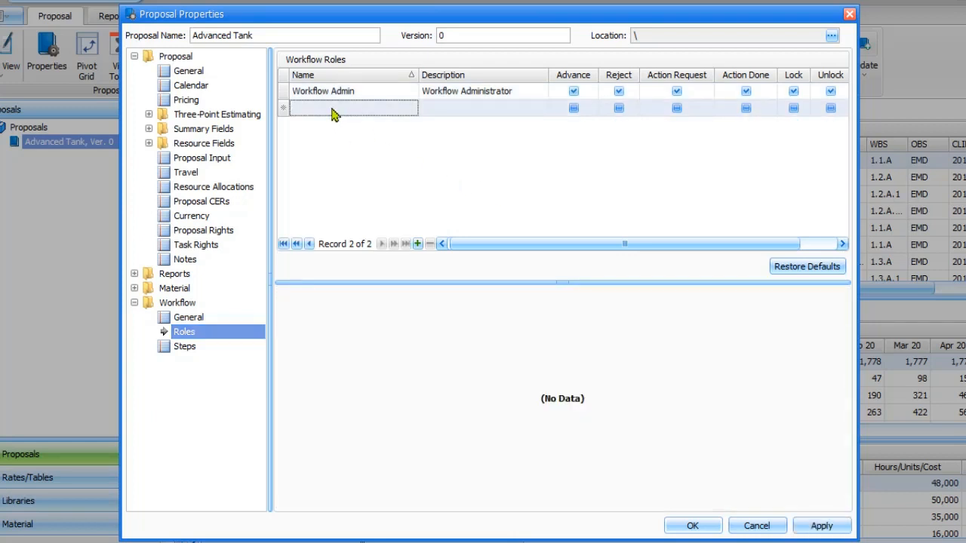
text(Estimators)
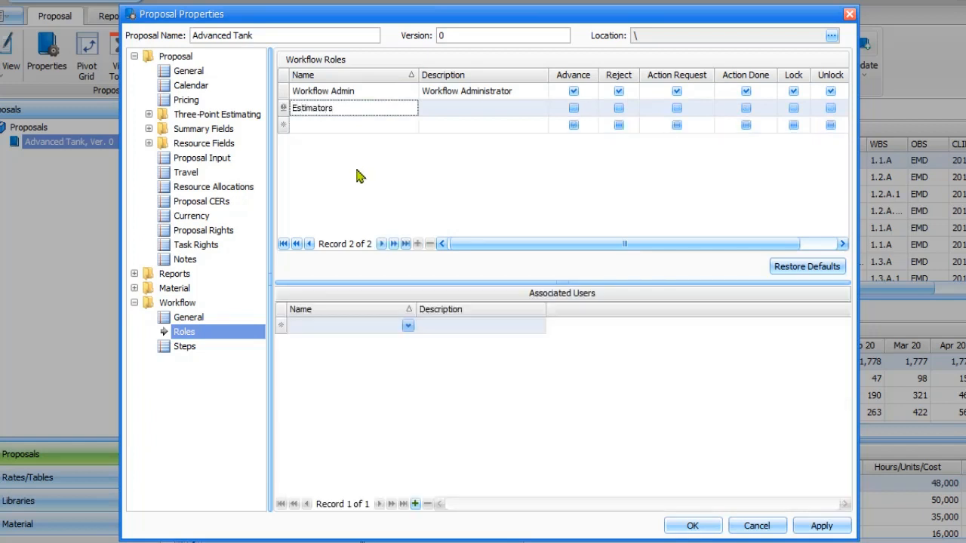
key(Down)
text(P)
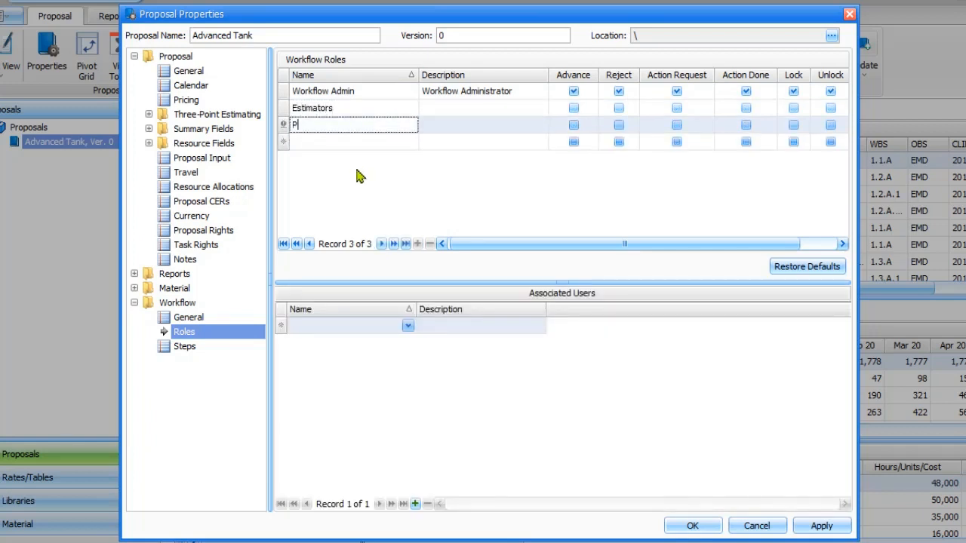
text(roject Managers)
Step: Add the workflow roles Pricing Analysts, Consultants and Contract Administrators below the existing ones
key(Down)
text(Pric)
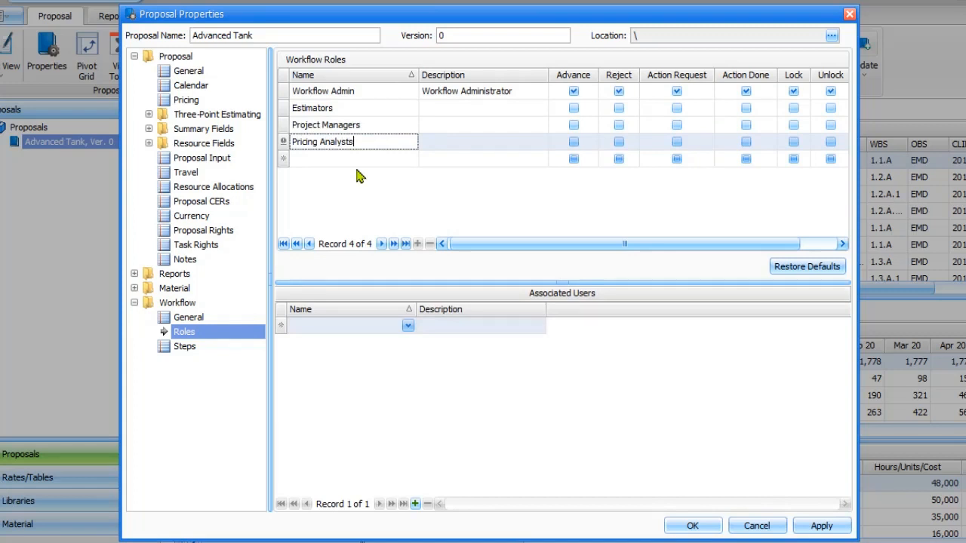
text(ing Analysts)
key(Down)
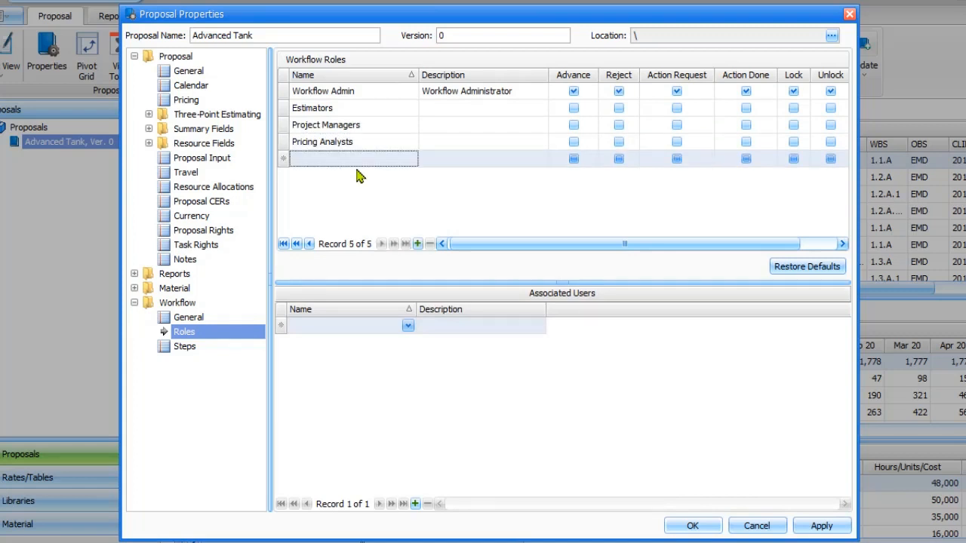
text(Consultants)
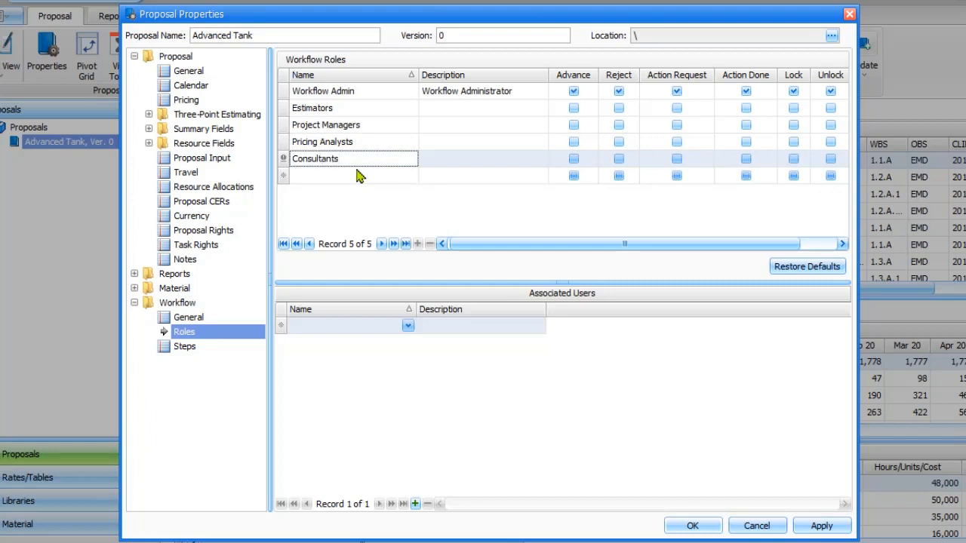
key(Down)
text(Con)
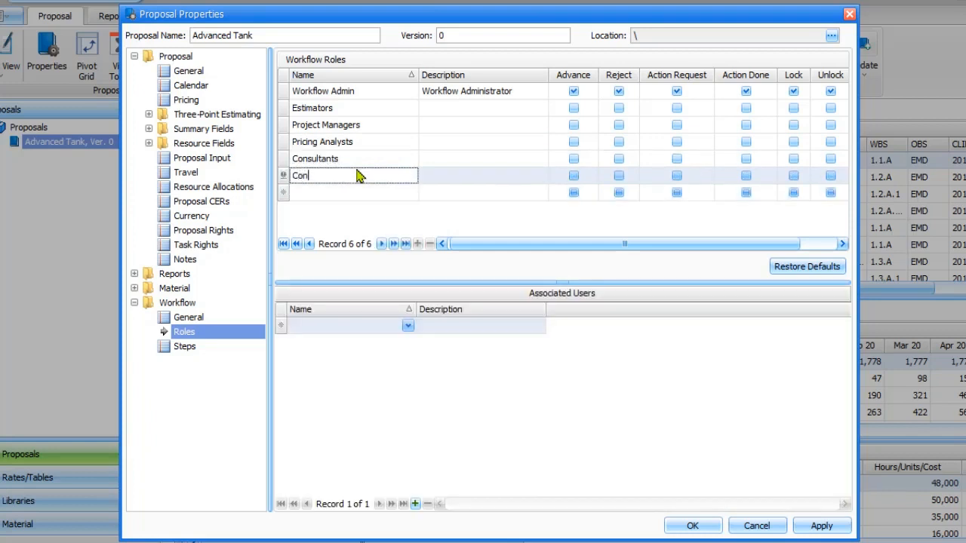
text(tract Administrators)
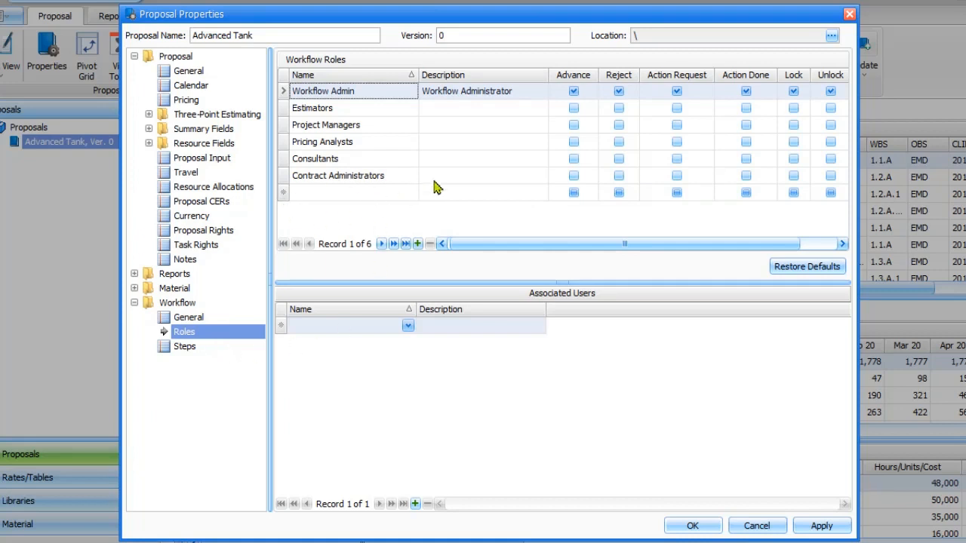
Step: Grant the Estimators role the Advance and Action Done rights
click(574, 176)
click(573, 110)
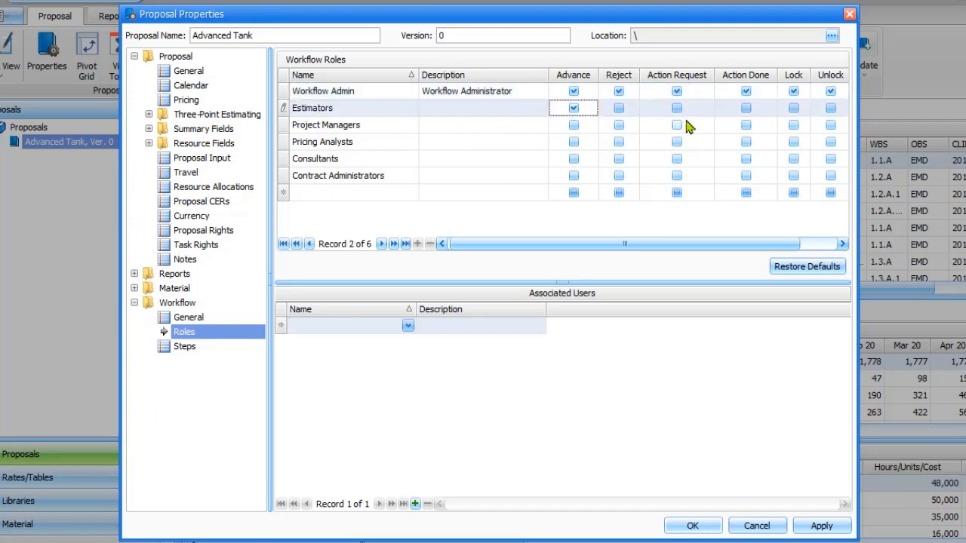
click(746, 109)
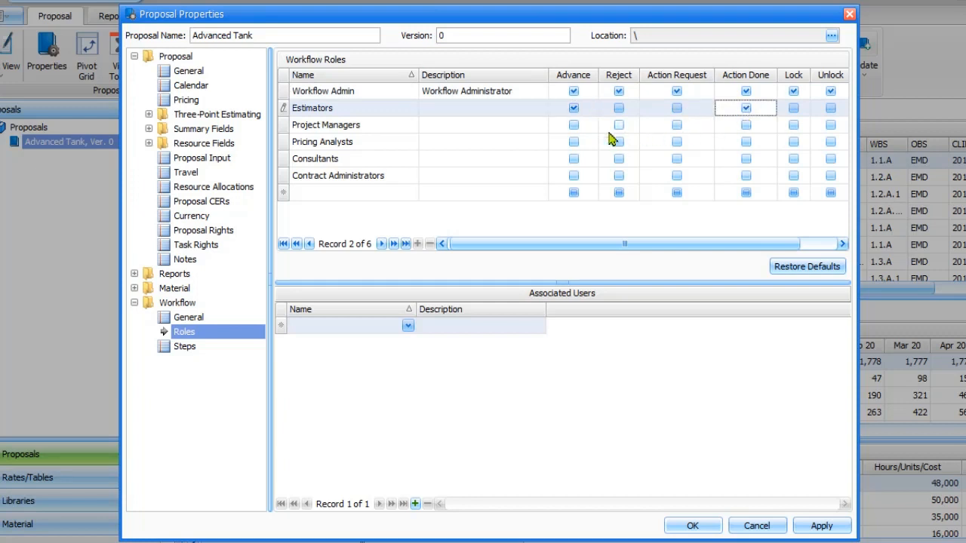
Step: Grant the Project Managers and Pricing Analysts roles the Advance, Reject, Action Request and Action Done rights
click(575, 126)
click(620, 128)
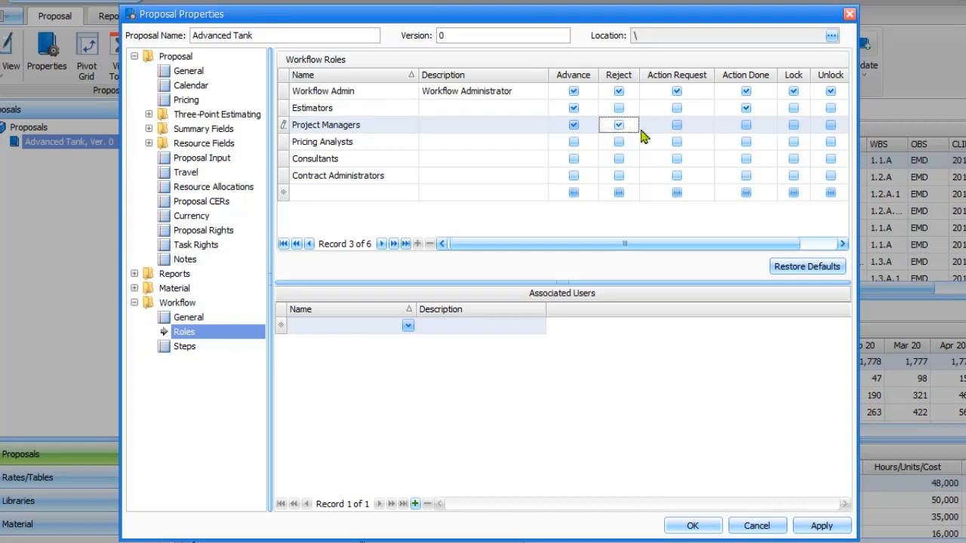
click(689, 132)
click(746, 126)
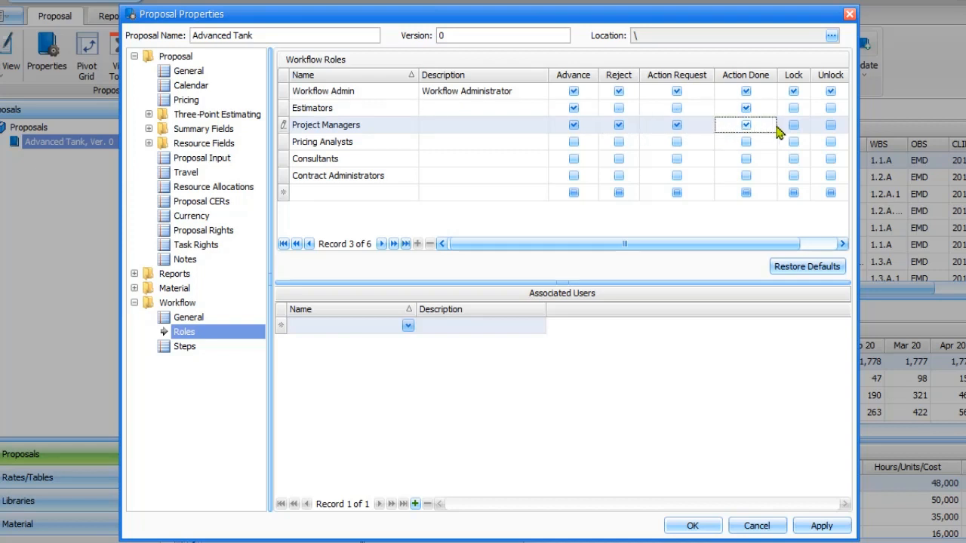
click(576, 143)
click(621, 145)
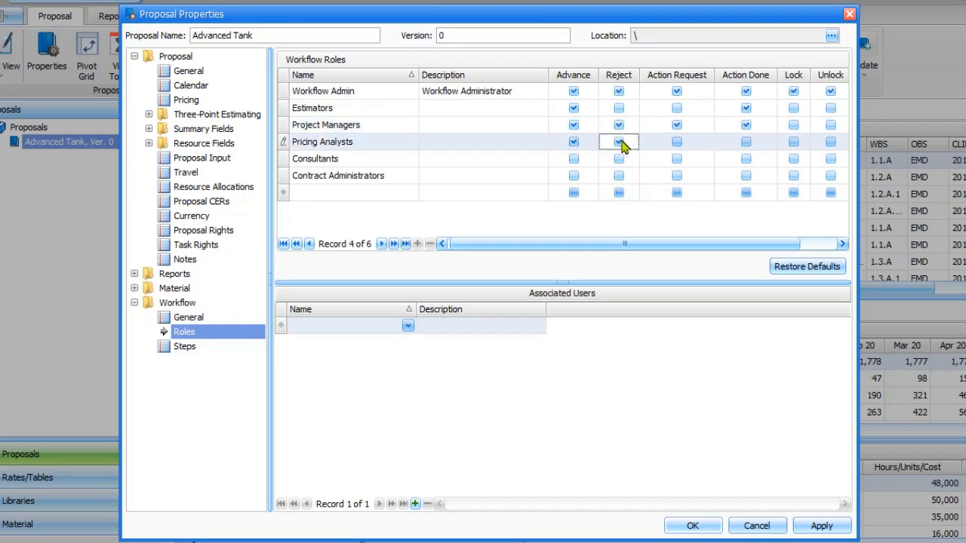
click(677, 145)
click(746, 142)
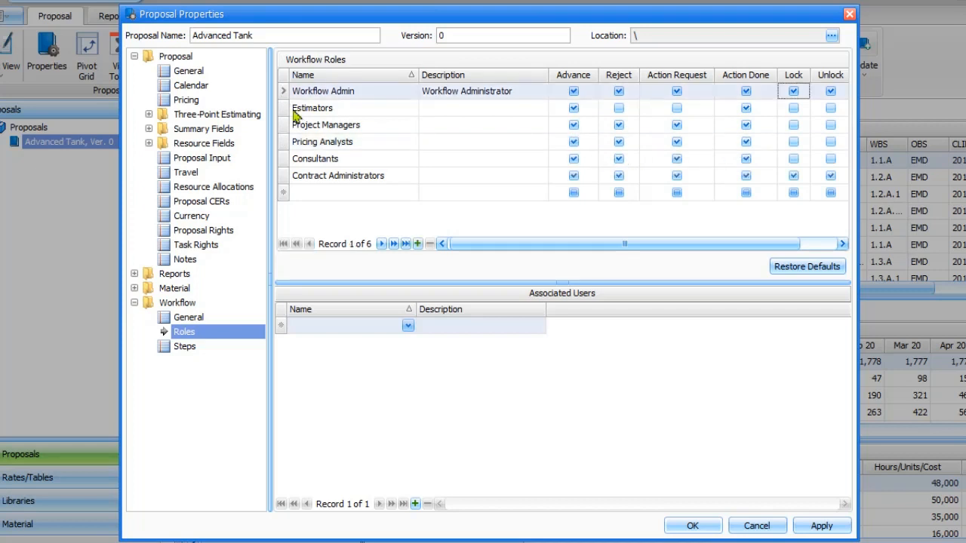
Step: Associate the System Administrator user with the Workflow Admin role and apply the role settings
click(408, 326)
click(407, 327)
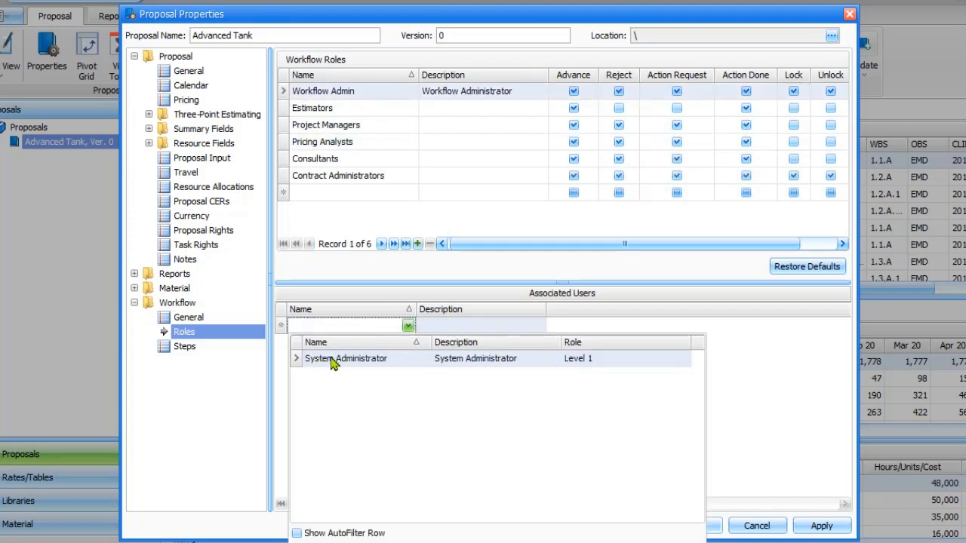
click(335, 362)
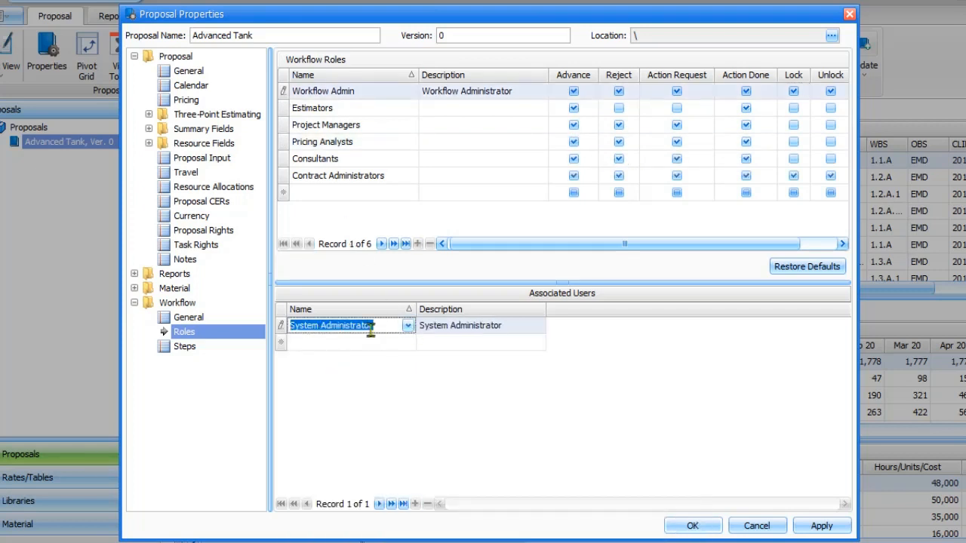
click(281, 327)
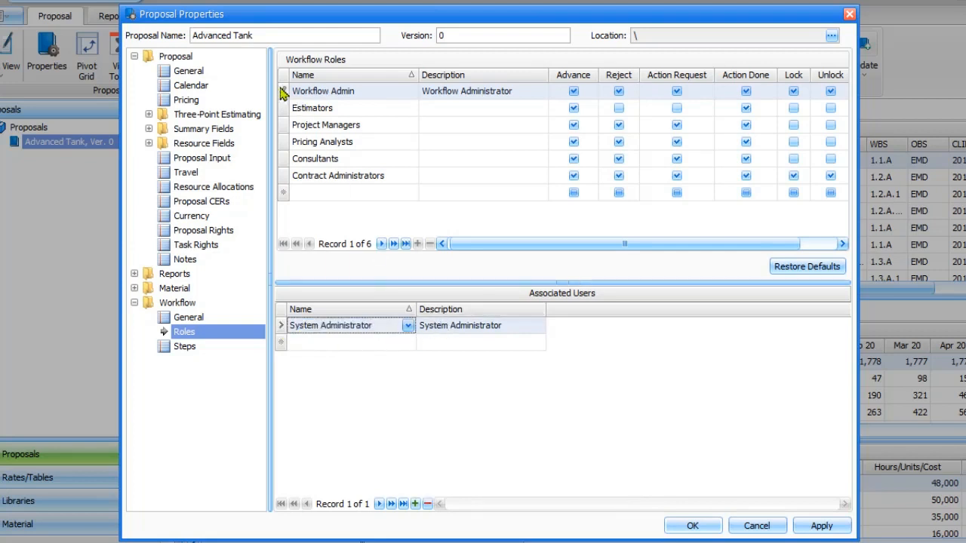
click(282, 111)
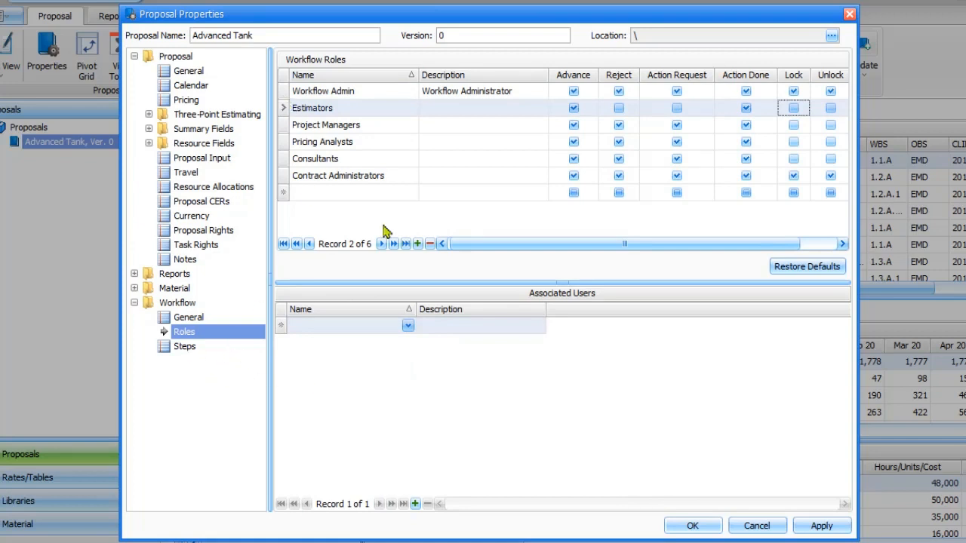
click(810, 530)
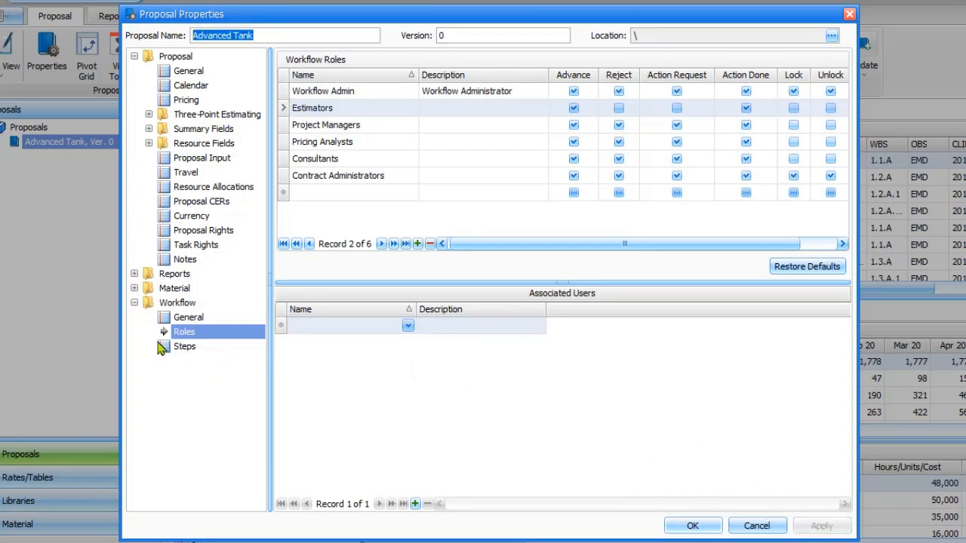
Step: Add the workflow steps BOE Estimation and Project Manager Sign Off after the Open step
click(180, 348)
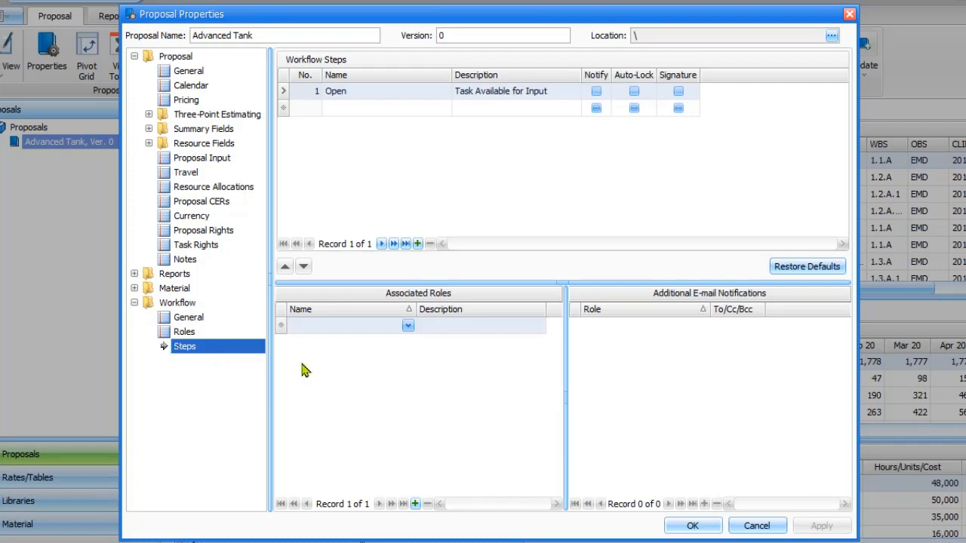
click(417, 243)
text(BOE)
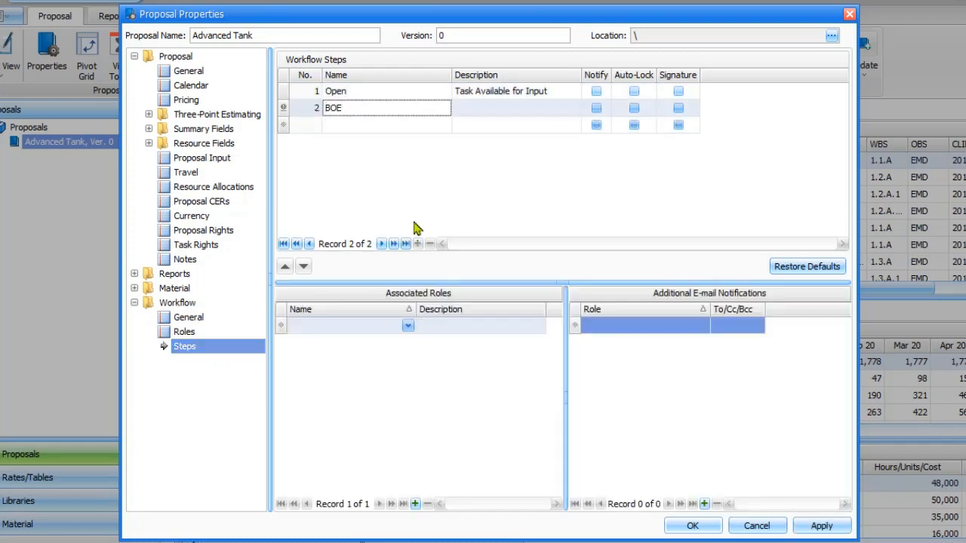
text( Estimation)
key(Down)
text(Pr)
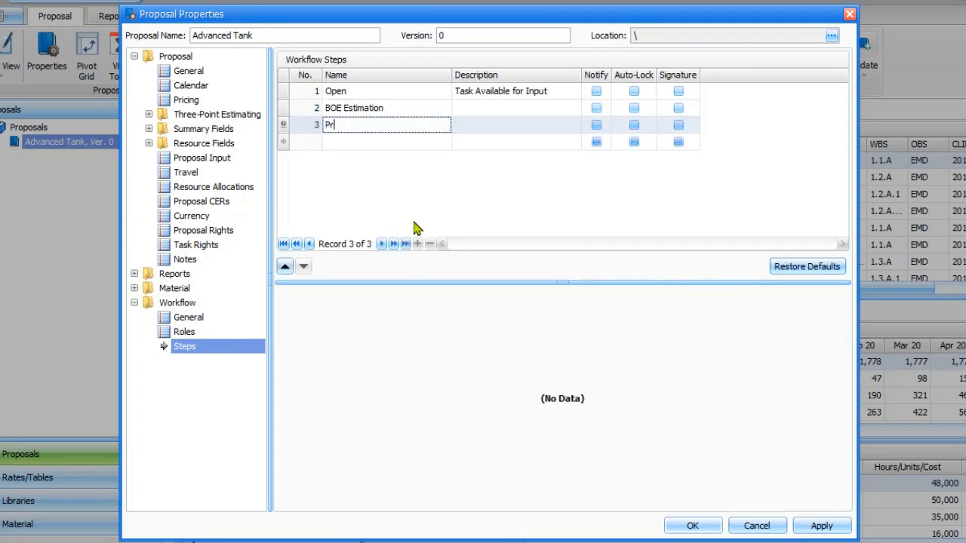
text(oject Manager Sign Off)
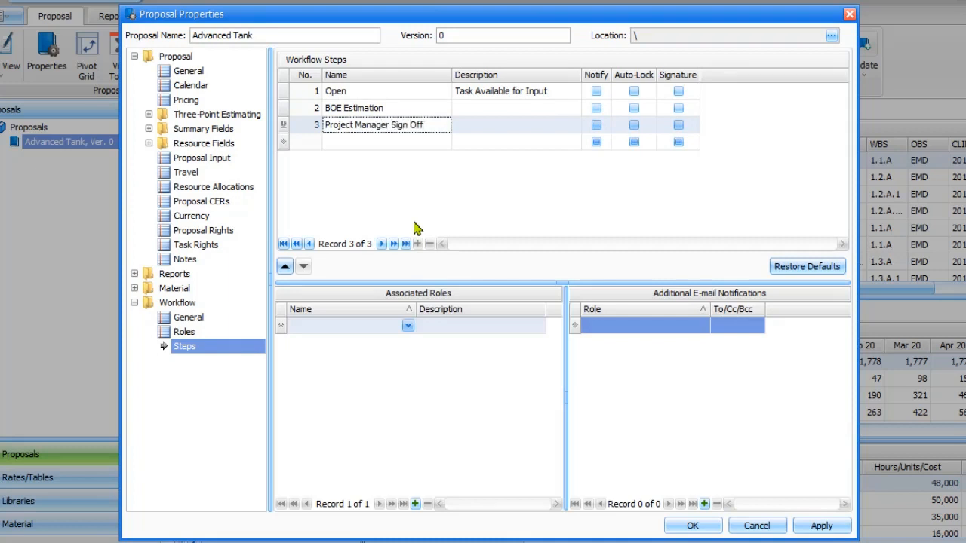
Step: Add a fourth workflow step named Pricing Evaluation after Project Manager Sign Off
key(Down)
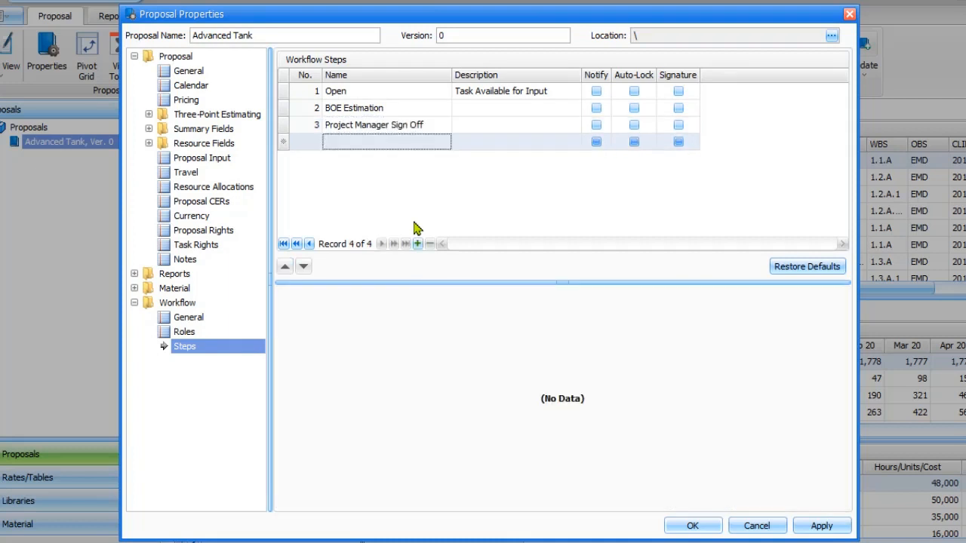
text(Pricing Evaluation)
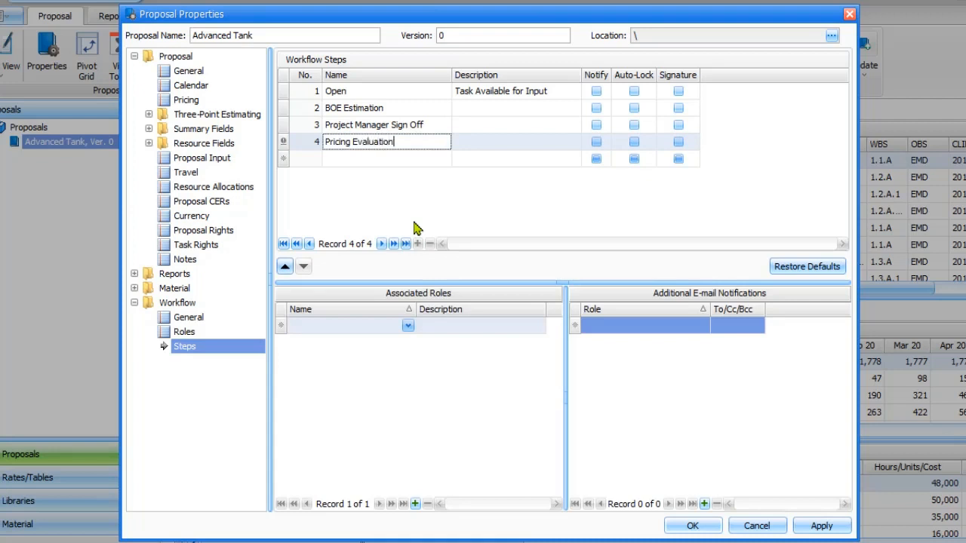
key(Return)
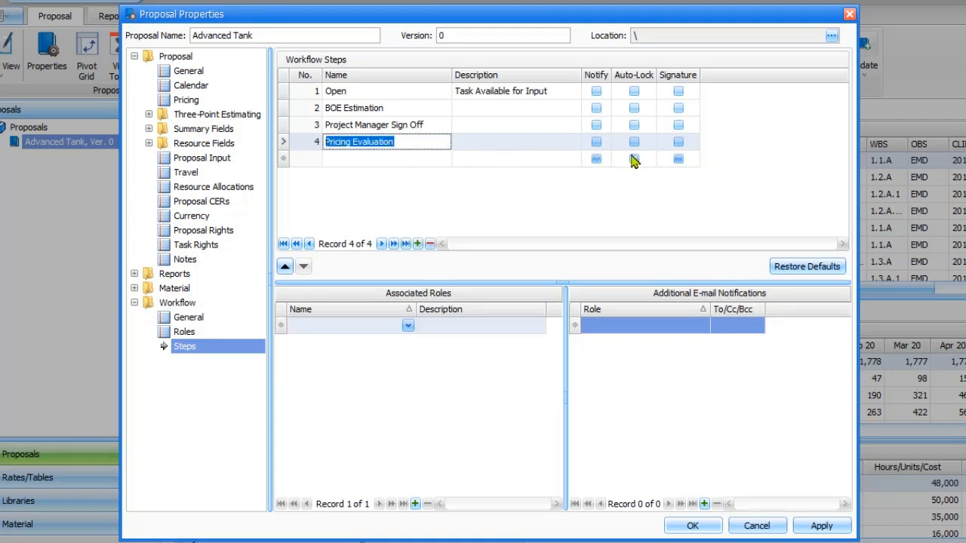
Step: Enable Notify for the BOE Estimation, Project Manager Sign Off and Pricing Evaluation steps, and Auto-Lock for Pricing Evaluation
click(597, 91)
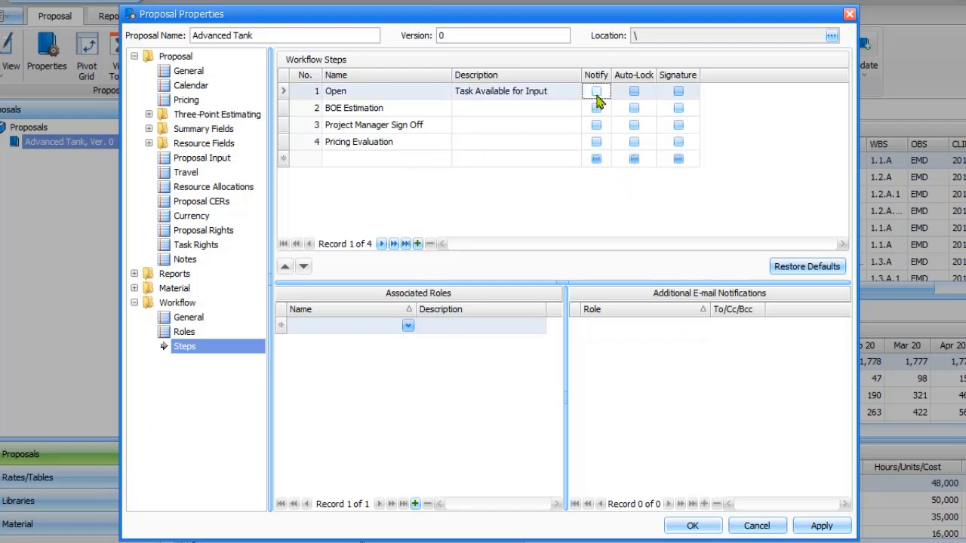
click(596, 108)
click(596, 125)
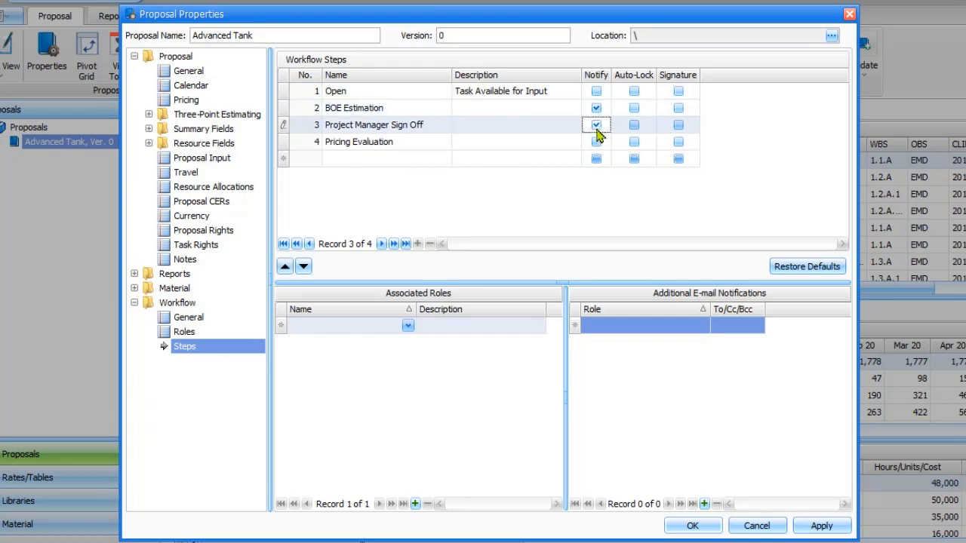
click(597, 142)
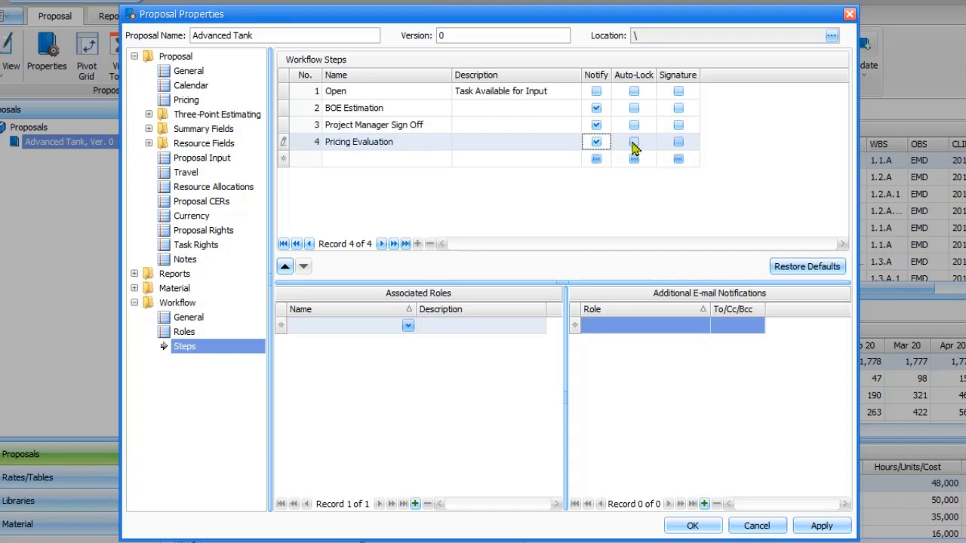
click(634, 143)
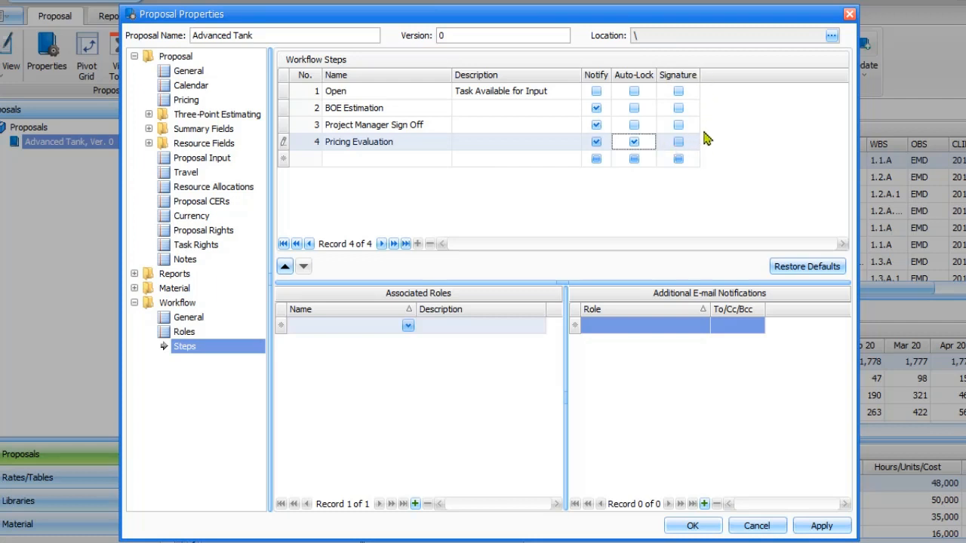
click(284, 144)
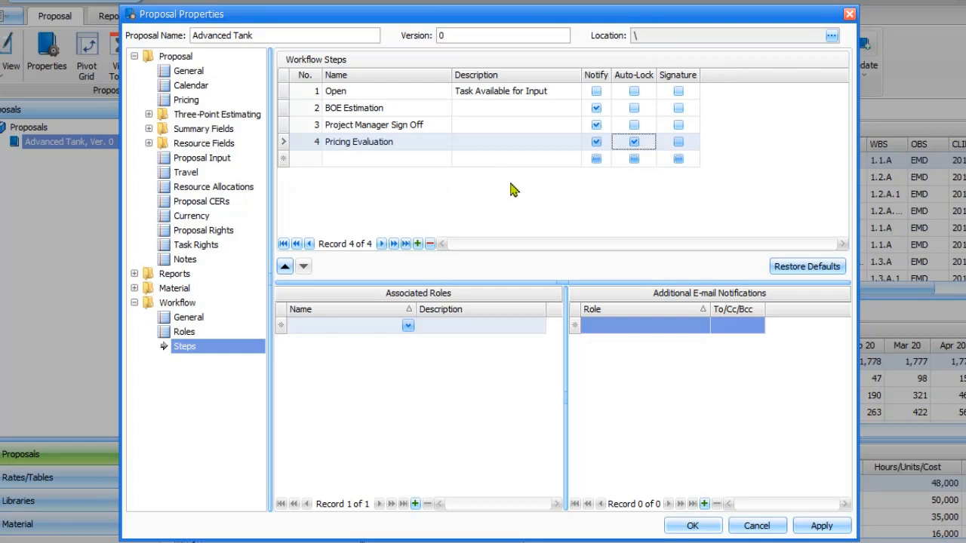
Step: Associate the Consultants, Contract Administrators and Estimators roles with the BOE Estimation step
click(283, 109)
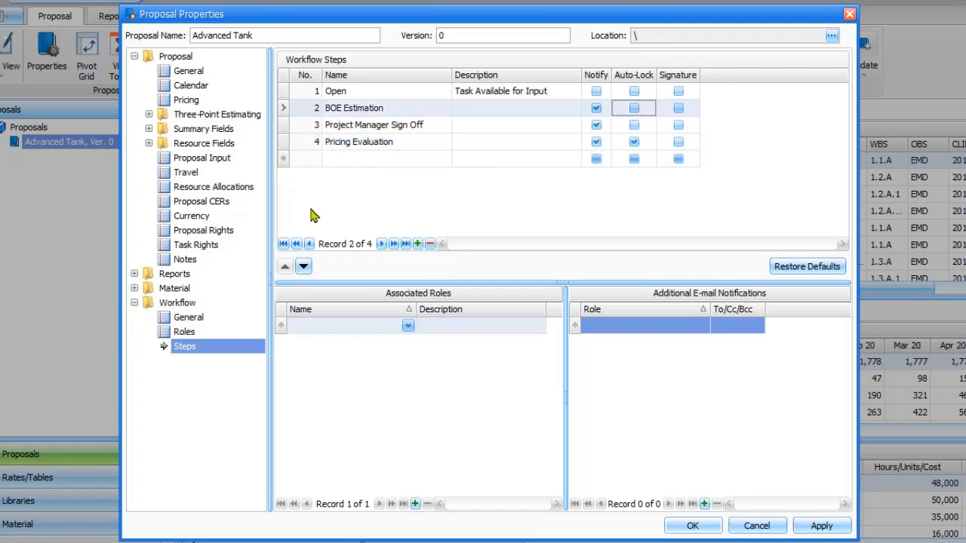
click(408, 330)
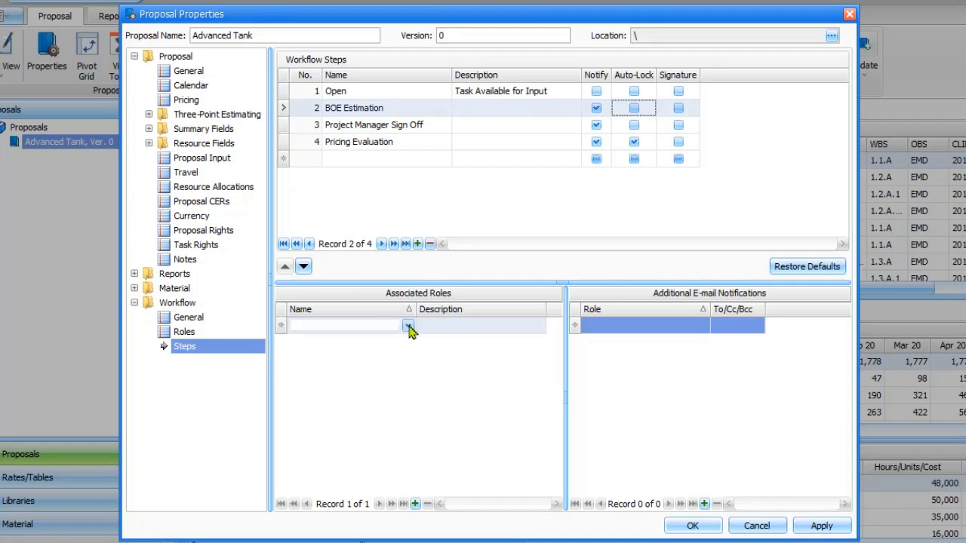
click(389, 360)
click(393, 345)
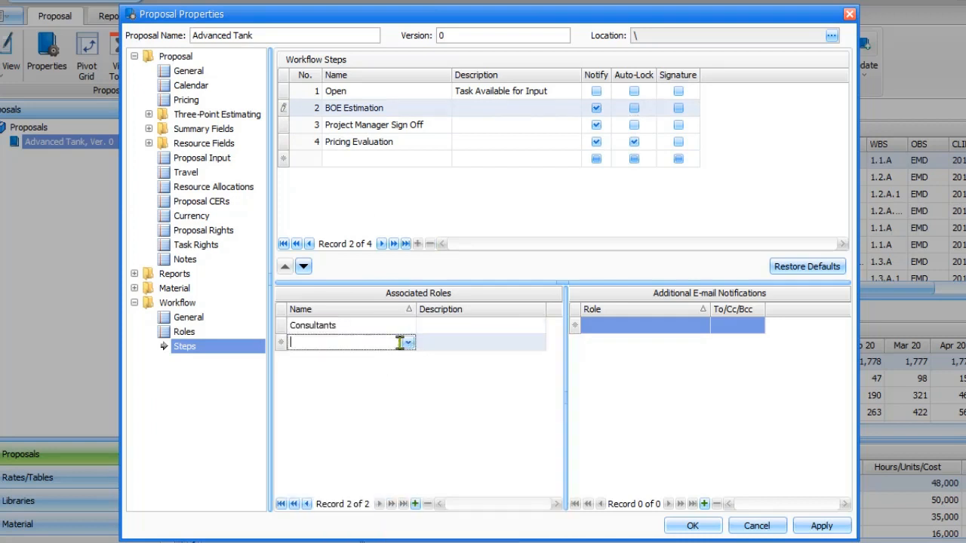
click(408, 343)
click(395, 375)
click(403, 361)
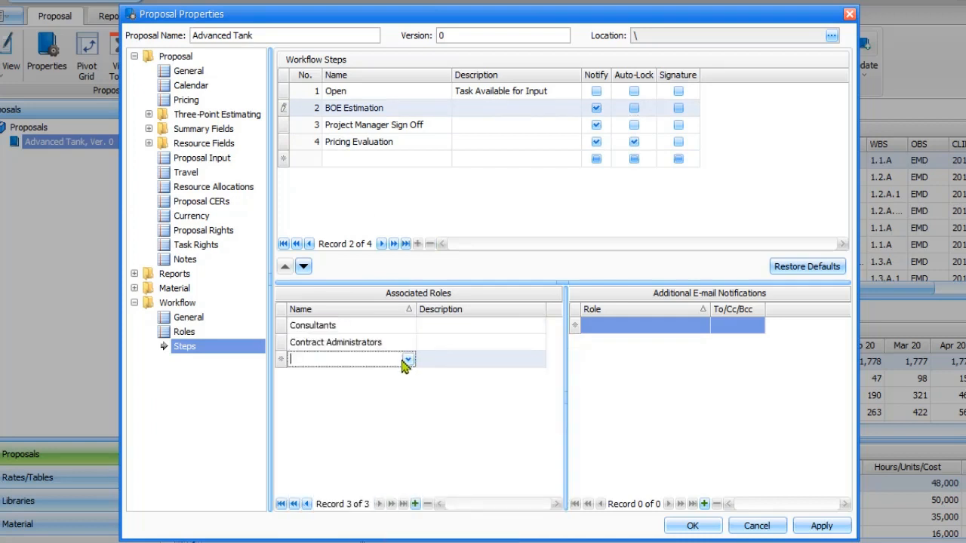
click(408, 360)
click(402, 391)
Step: Add the Pricing Analysts and Project Managers roles to the BOE Estimation step's associated roles
click(405, 385)
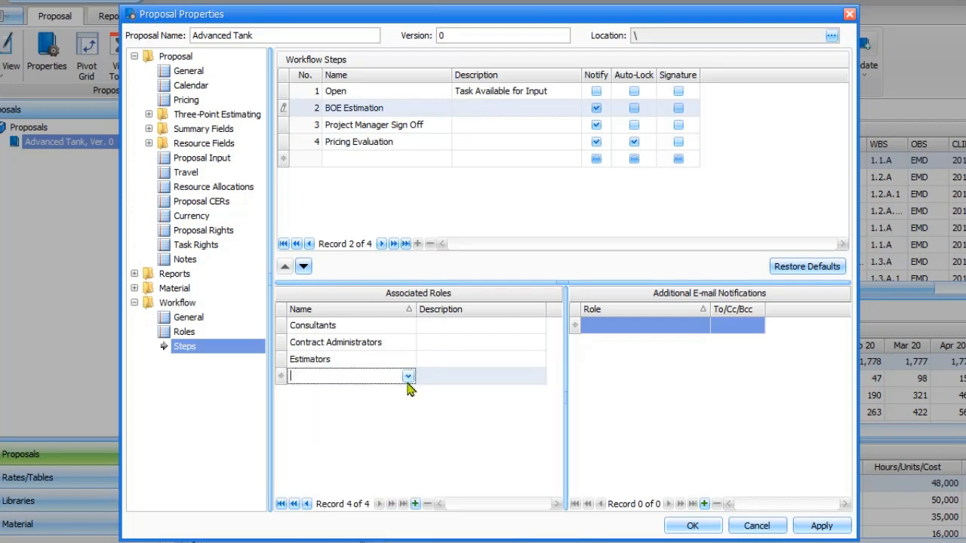
click(407, 376)
click(400, 408)
click(408, 378)
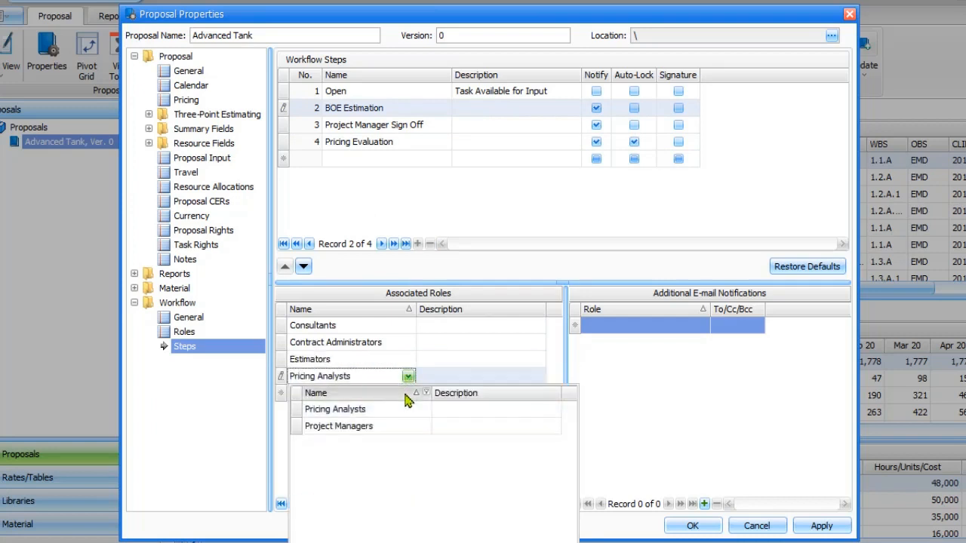
click(405, 394)
click(406, 422)
click(407, 398)
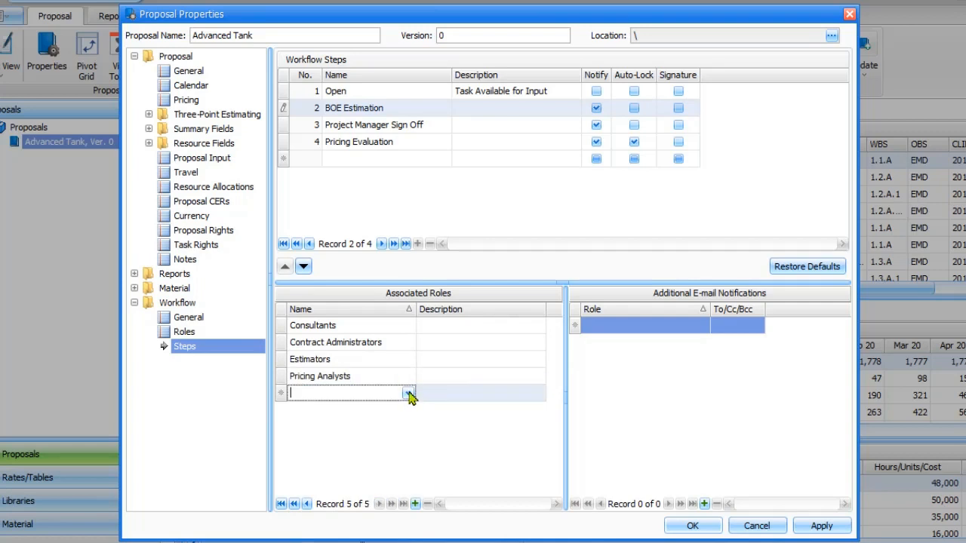
click(408, 392)
click(399, 425)
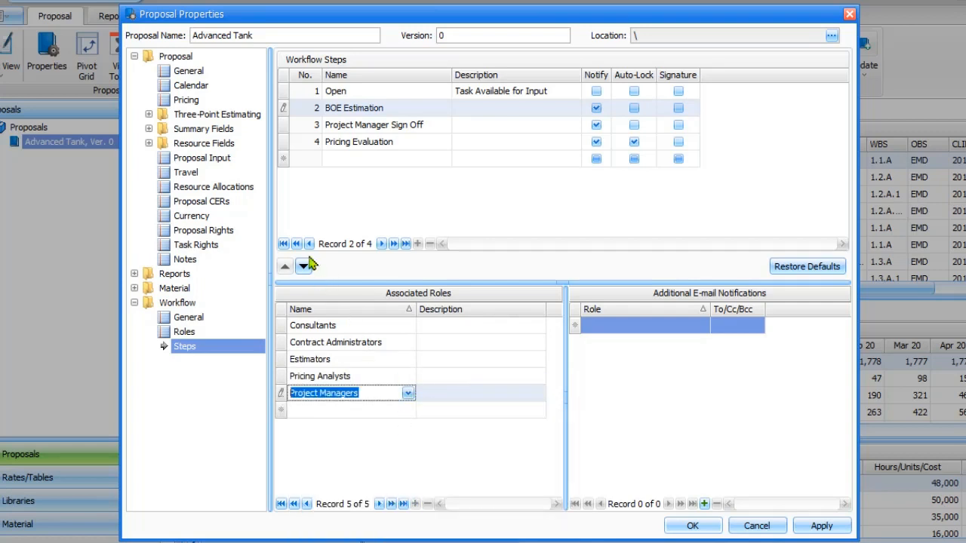
click(281, 393)
click(284, 109)
Step: Add Project Managers as an additional e-mail notification role for BOE Estimation, then apply and close the proposal properties
click(701, 328)
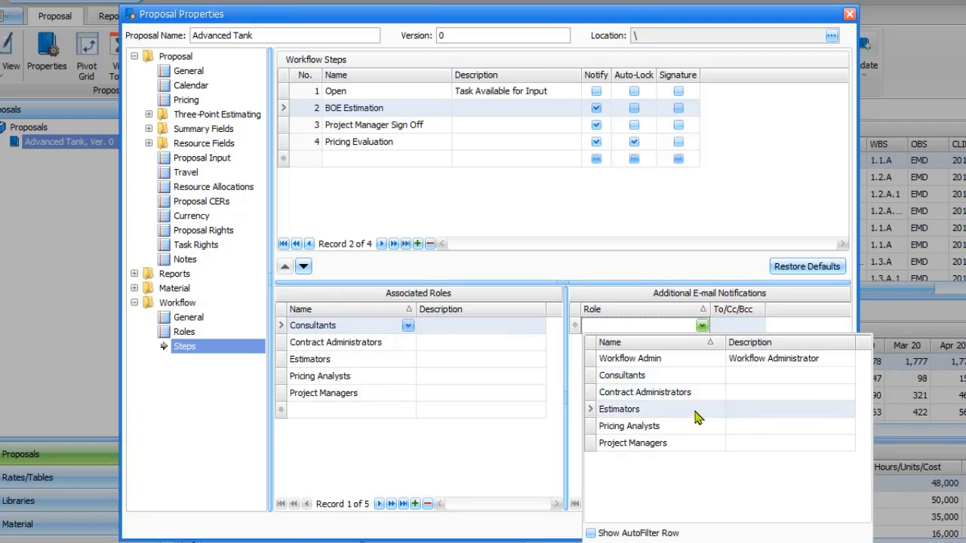
click(683, 443)
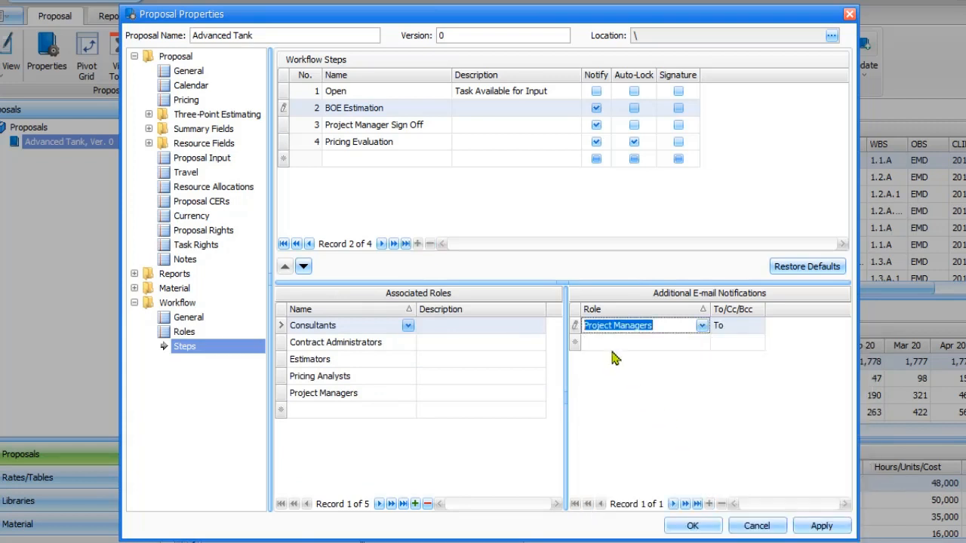
click(575, 329)
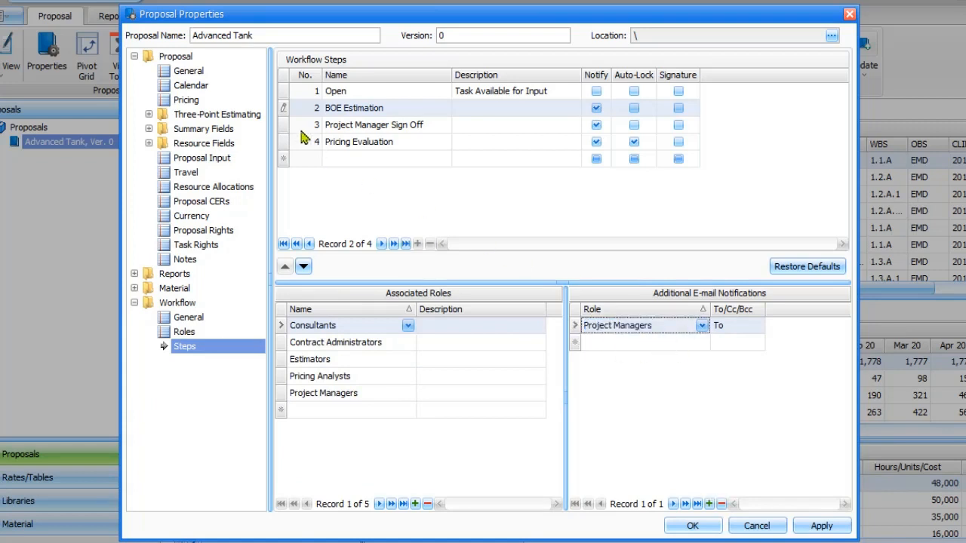
click(286, 111)
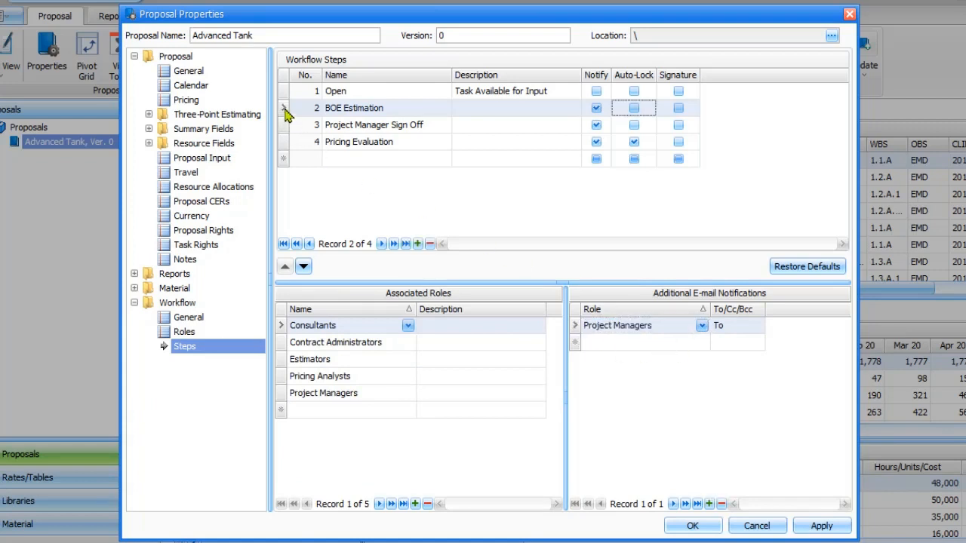
click(821, 526)
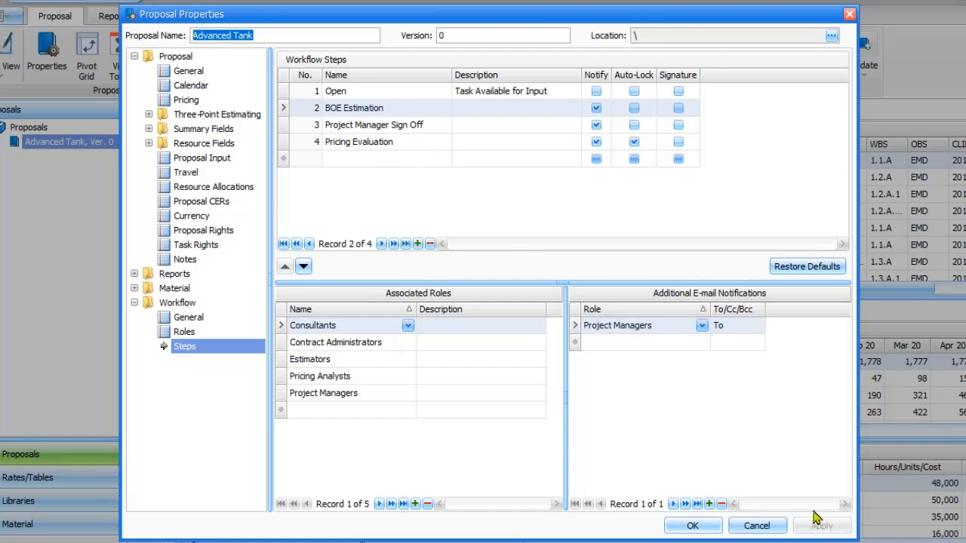
click(692, 526)
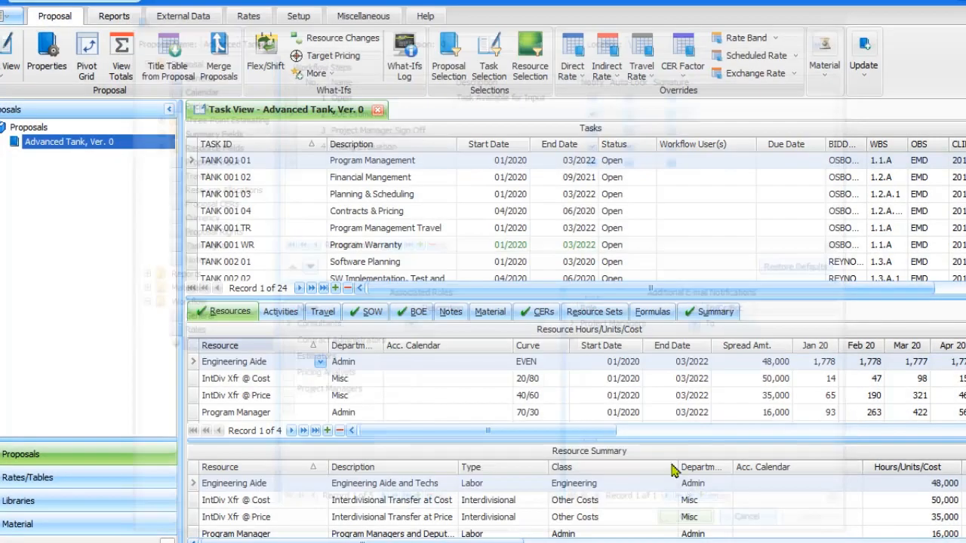
Step: Copy the Advanced Tank, Ver. 0 proposal as version TestFW and have the copy open
right_click(40, 148)
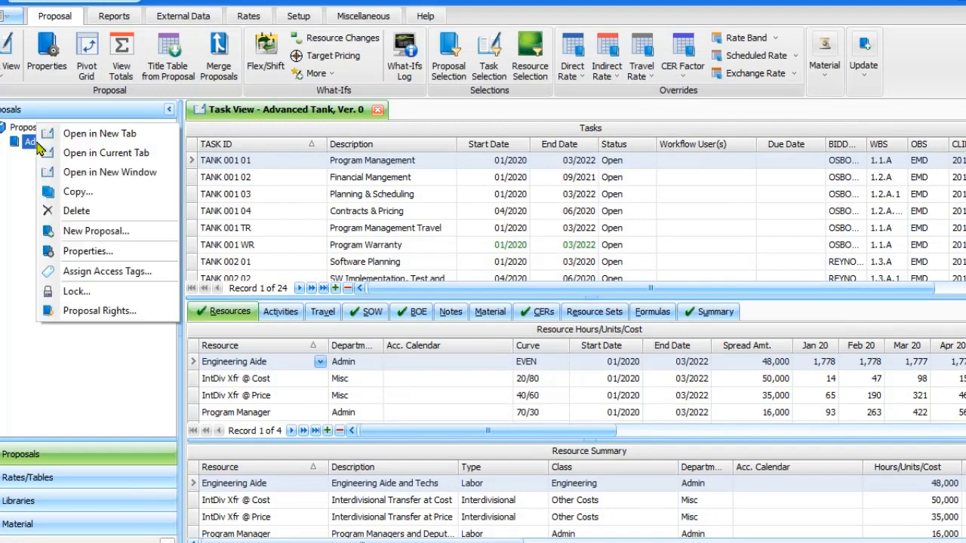
click(29, 172)
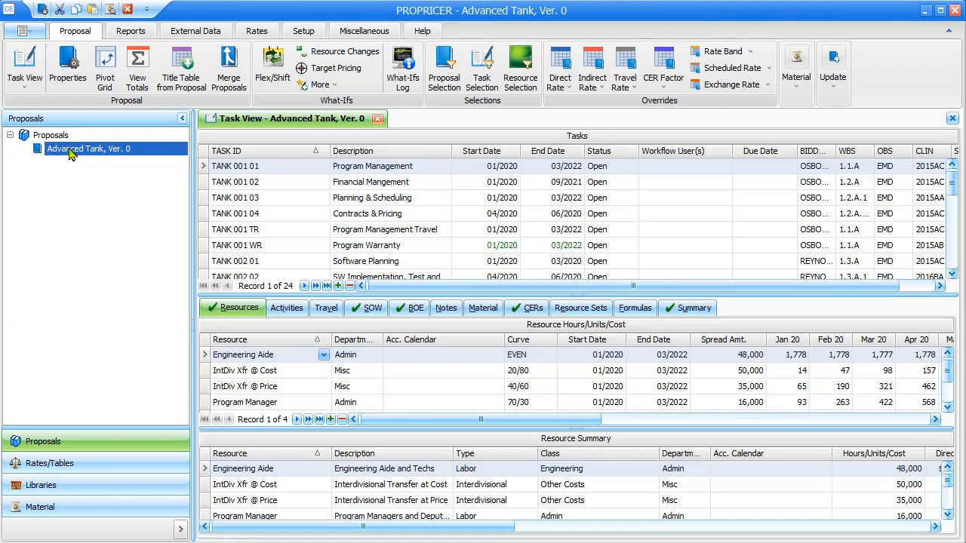
right_click(70, 153)
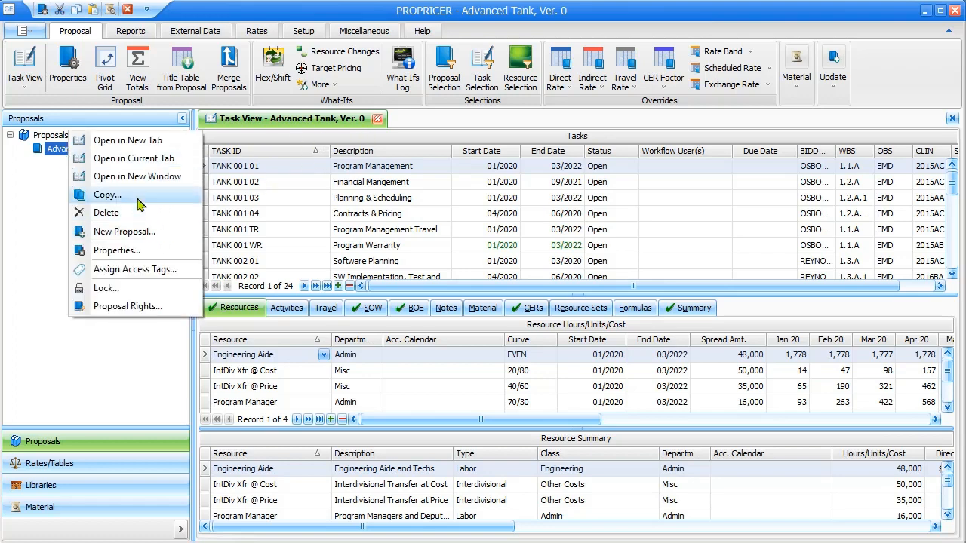
click(107, 195)
click(589, 243)
double_click(589, 242)
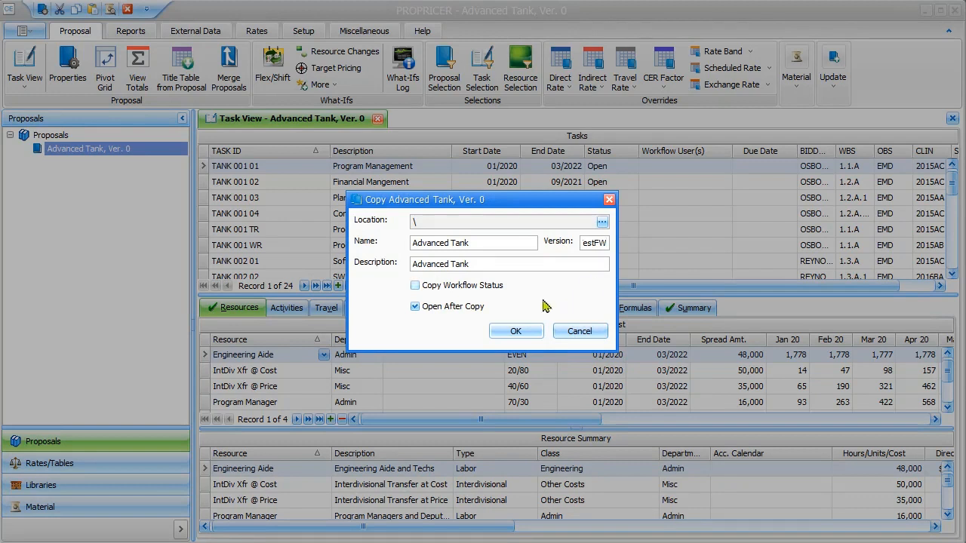
click(516, 332)
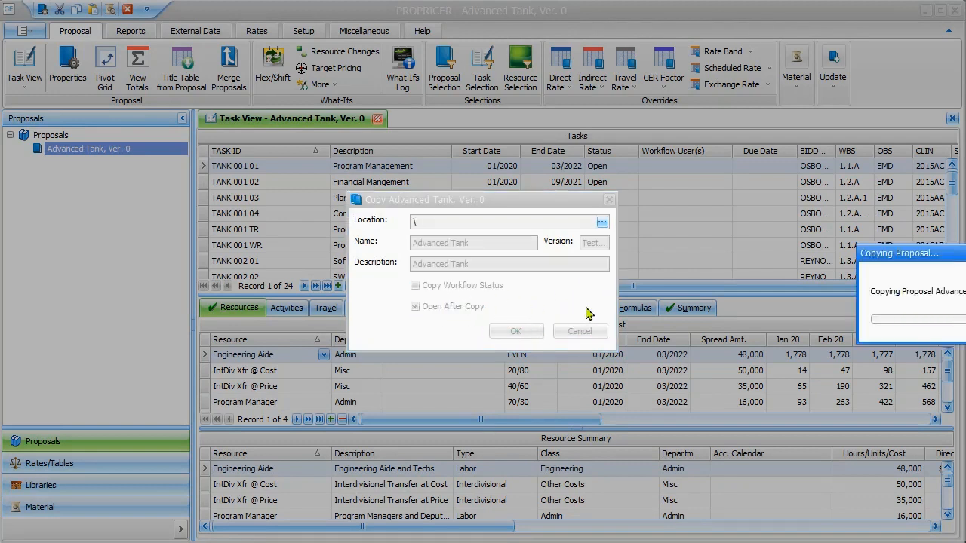
drag(914, 259, 688, 227)
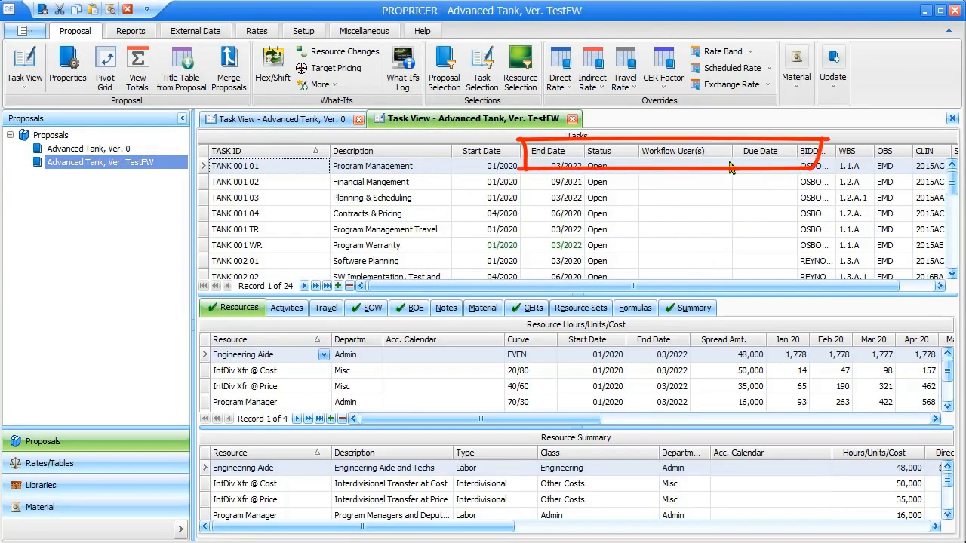
Step: Show the Workflow Roles columns in the task grid of the TestFW proposal
drag(728, 285, 789, 287)
right_click(642, 152)
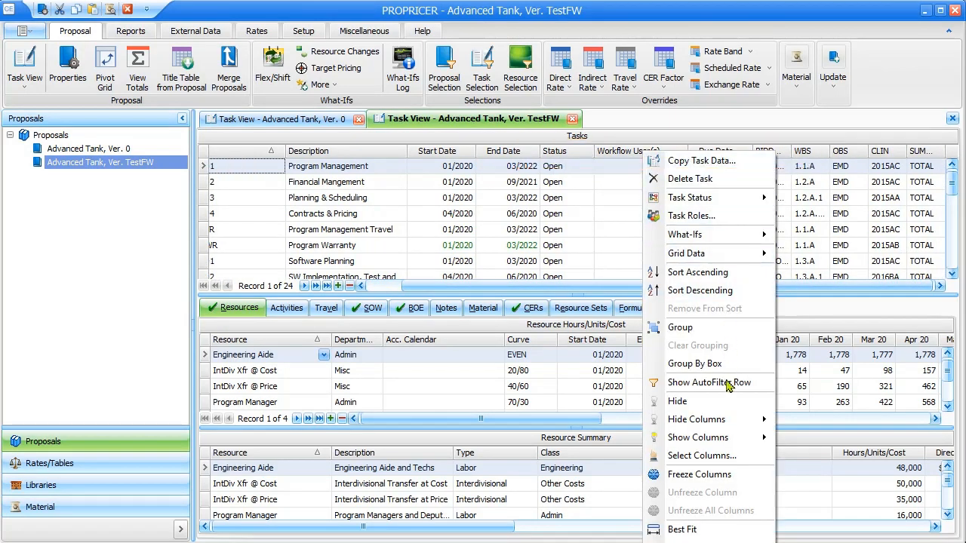
mouse_move(728, 437)
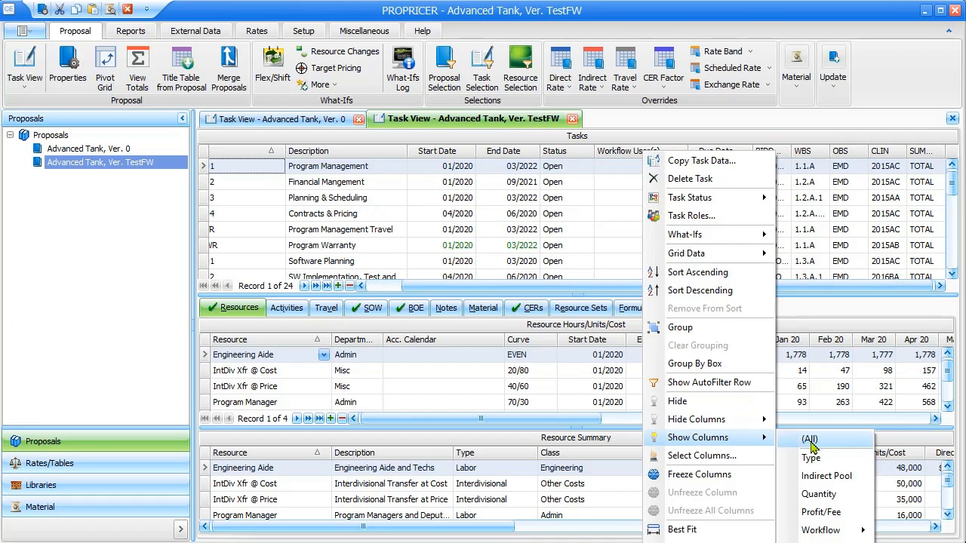
mouse_move(831, 530)
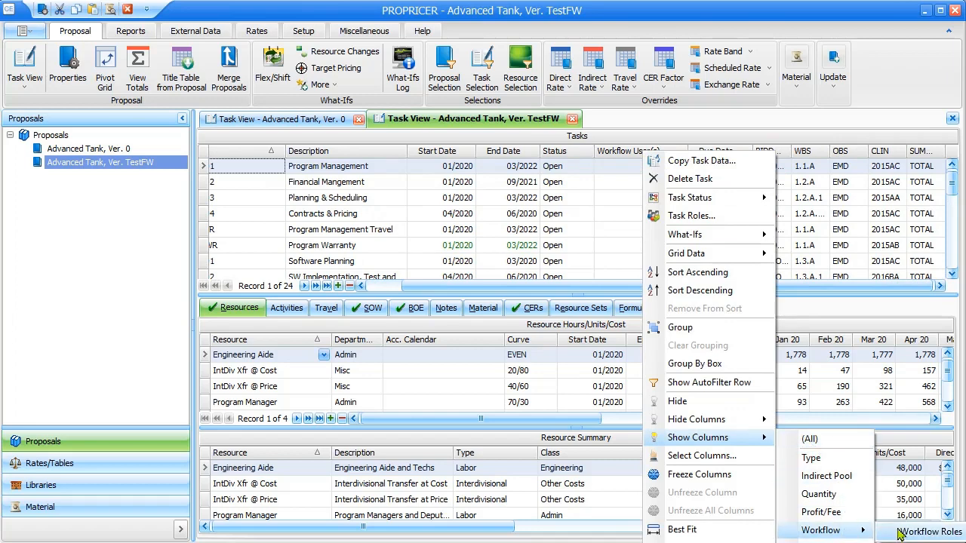
click(879, 531)
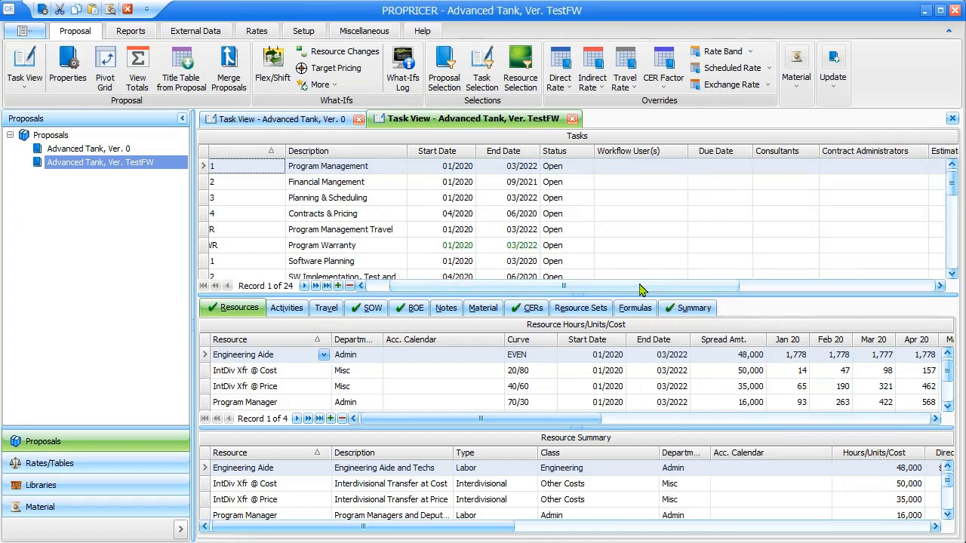
drag(640, 286, 613, 288)
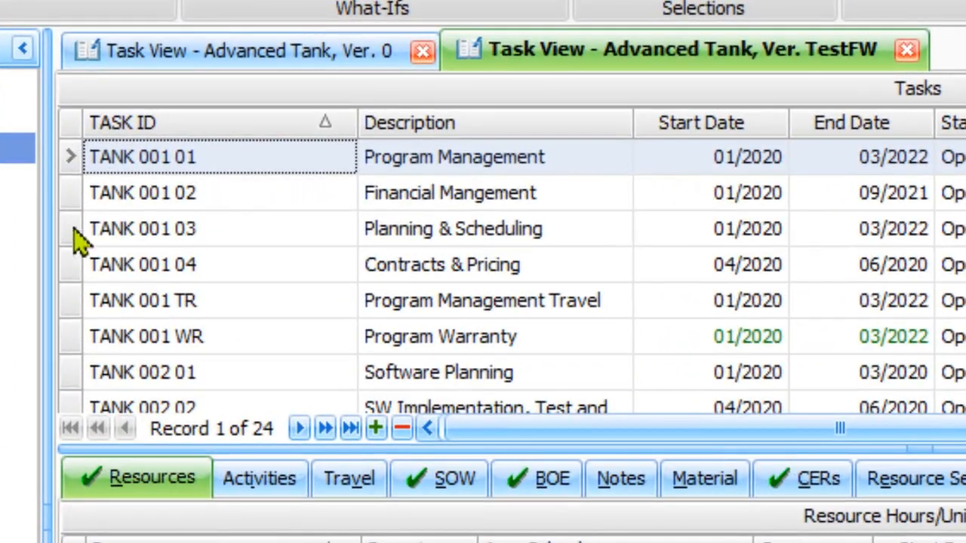
Step: Advance task TANK 001 01 to the BOE Estimation status without a comment, and fit the Status column to its contents
right_click(70, 157)
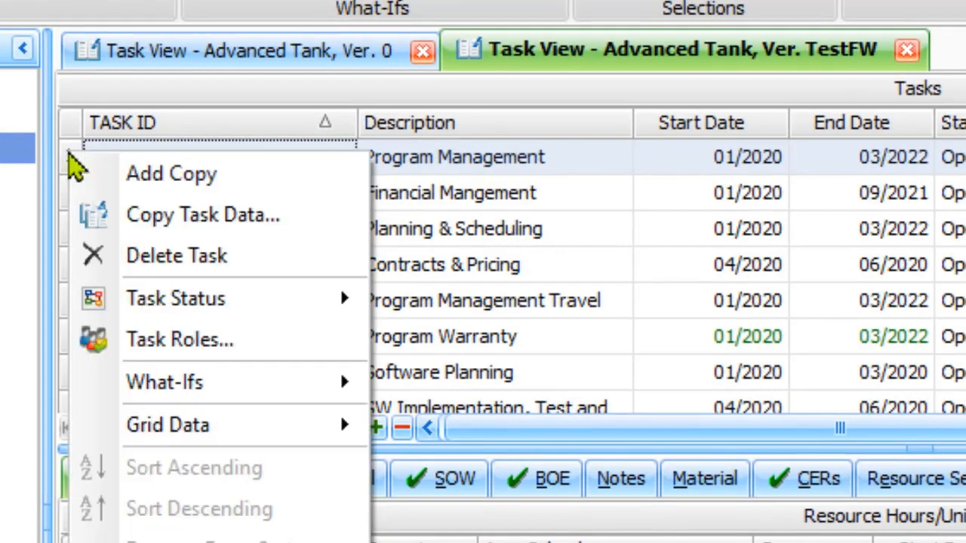
mouse_move(293, 300)
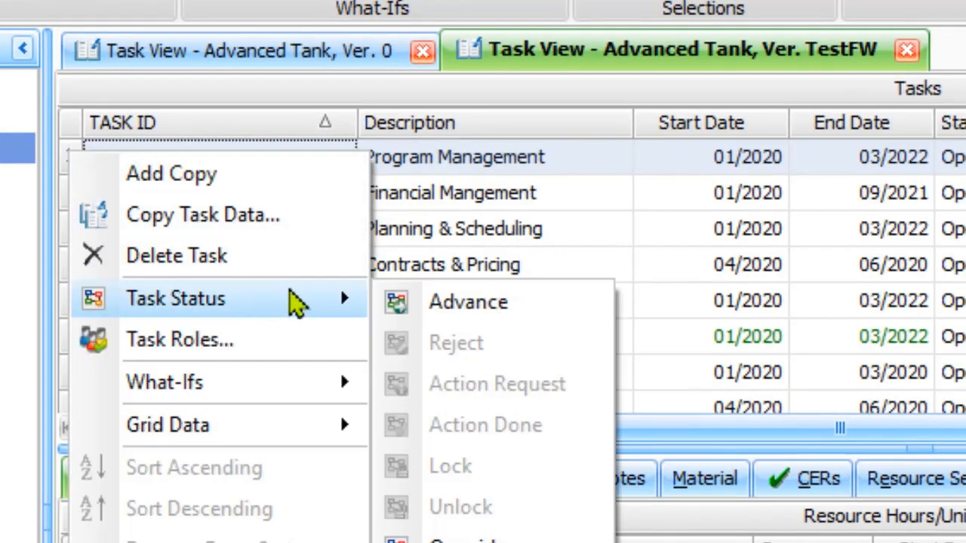
click(514, 305)
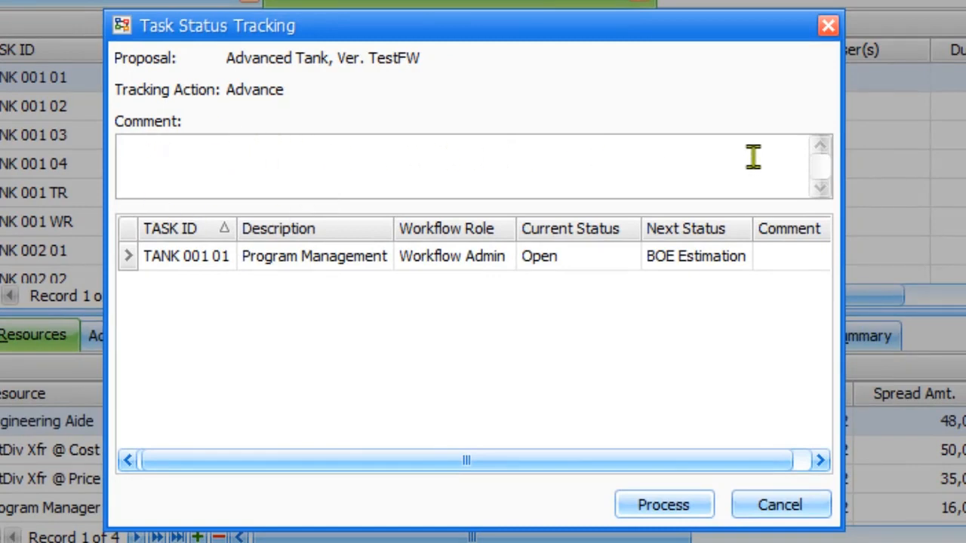
click(129, 264)
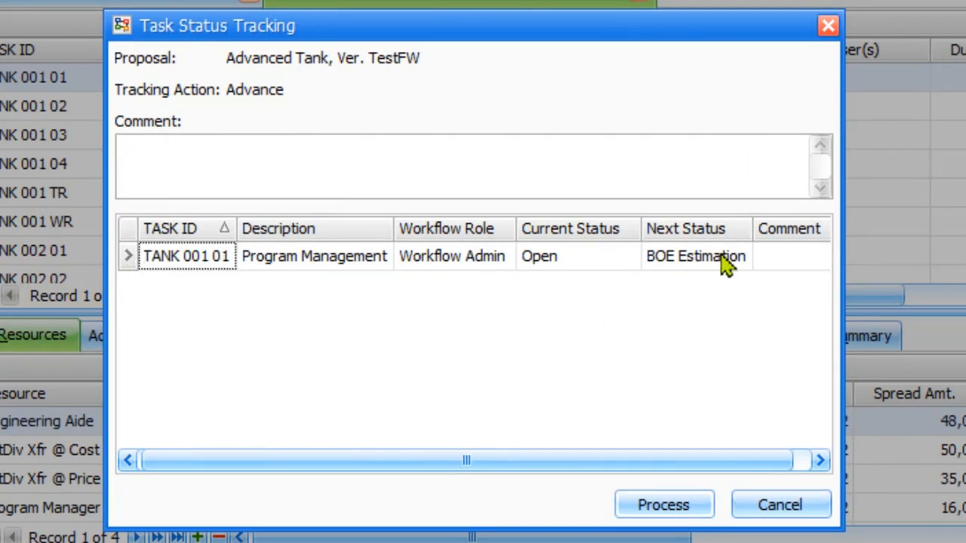
drag(840, 255, 944, 260)
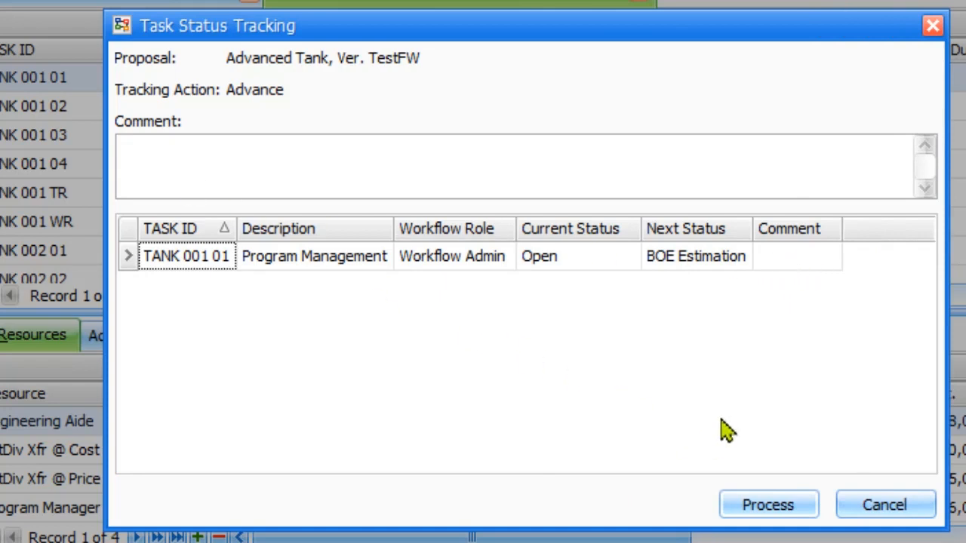
click(792, 510)
click(531, 317)
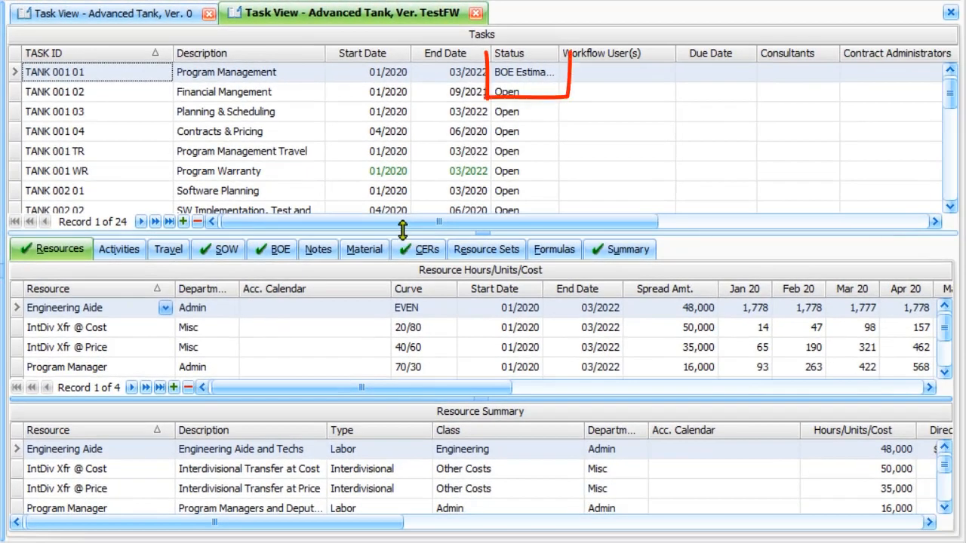
double_click(562, 50)
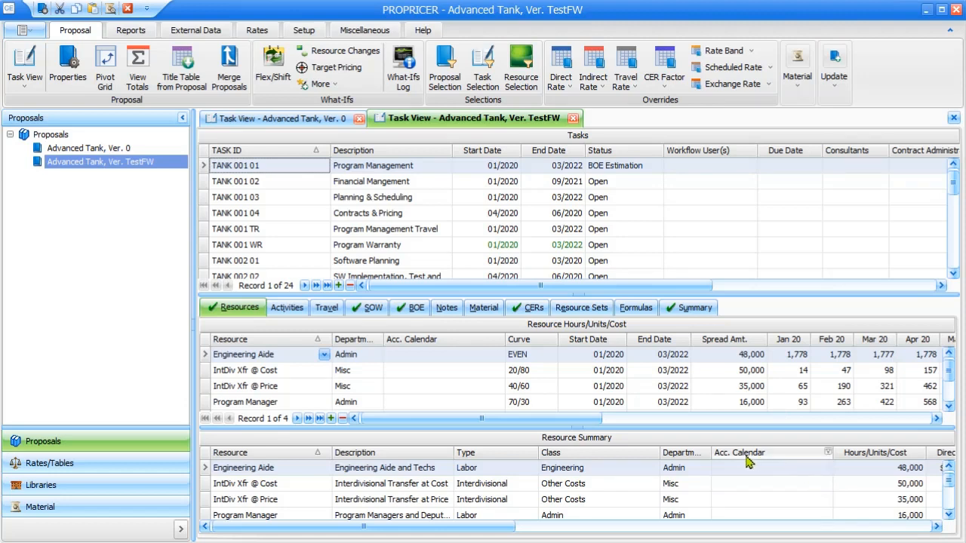
Step: Review the default workflow roles and workflow steps in the Proposal Defaults, and close the dialog
click(304, 34)
click(59, 68)
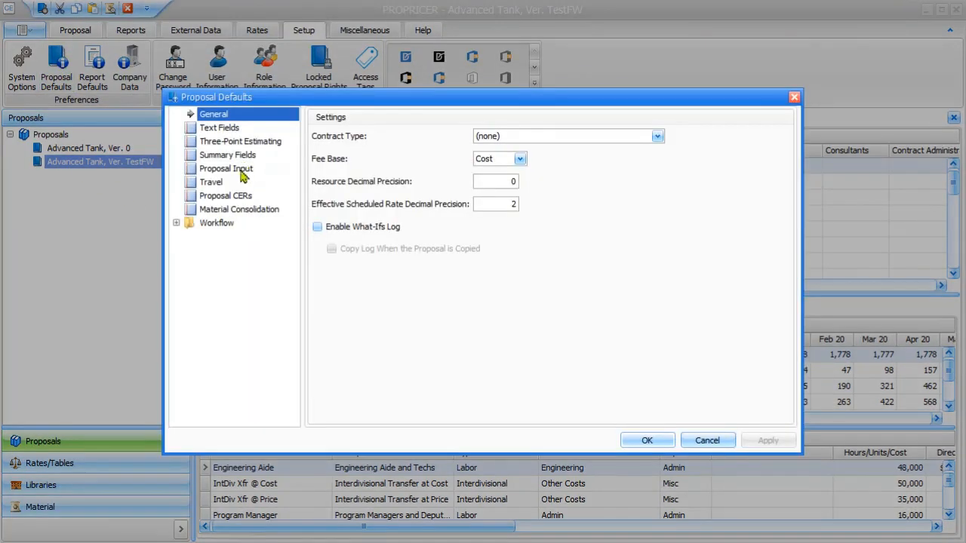
click(176, 222)
click(222, 237)
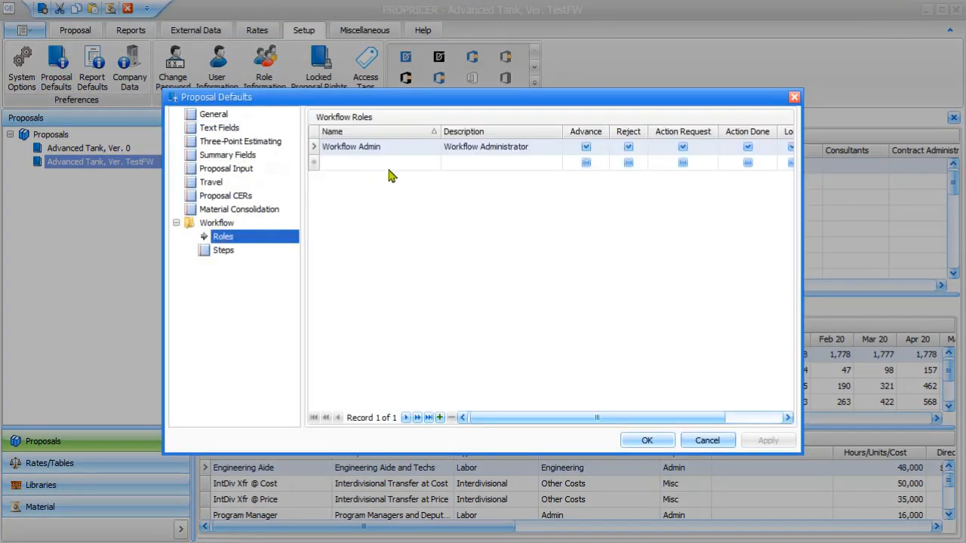
click(230, 253)
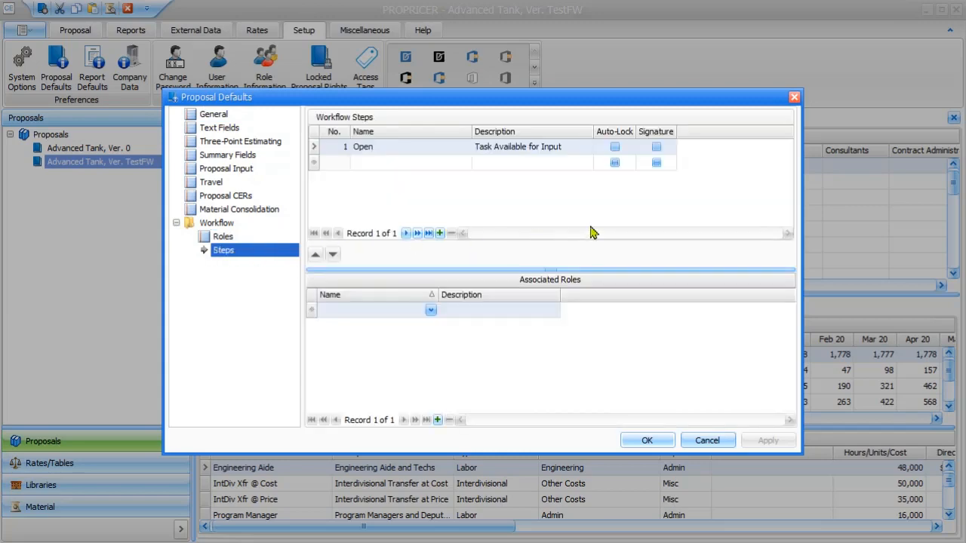
click(647, 442)
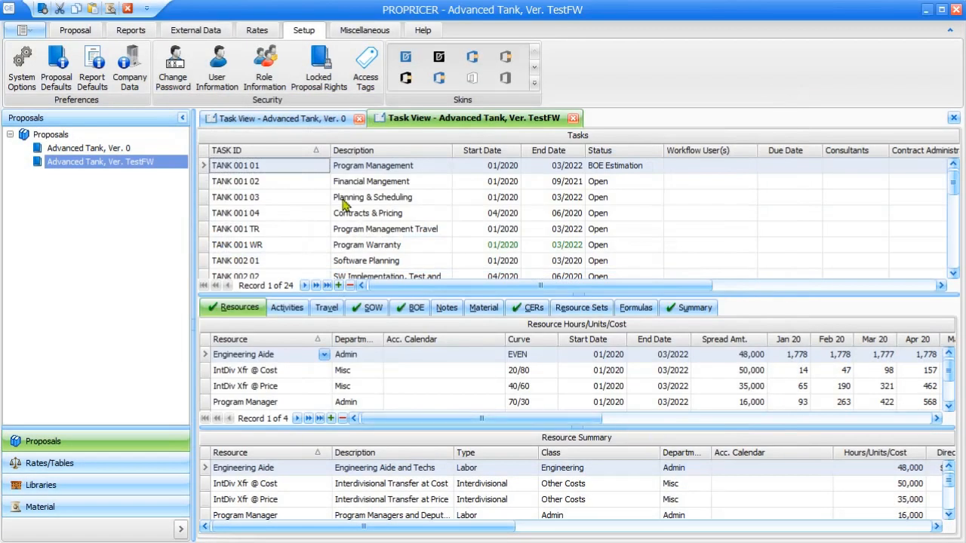